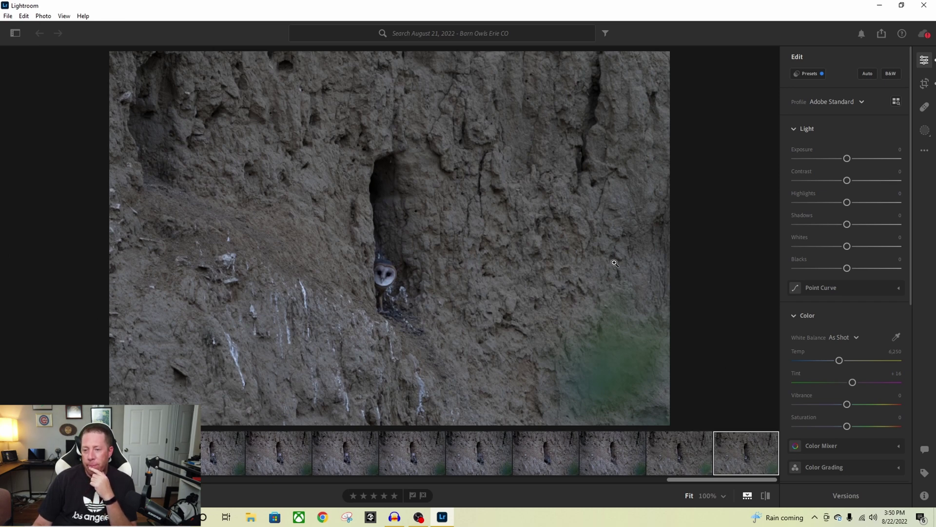
Step: Crop the photo to a narrow vertical frame around the owl and the hollow above it, keeping the original aspect ratio
{"action": "left_click", "coordinate": [925, 84]}
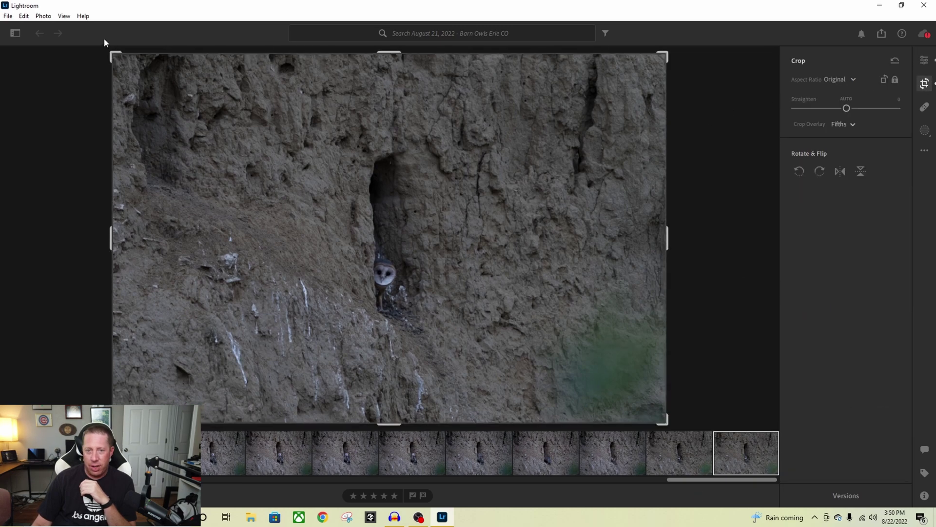
{"action": "left_click_drag", "start_coordinate": [116, 57], "coordinate": [319, 128]}
{"action": "left_click_drag", "start_coordinate": [395, 234], "coordinate": [600, 312]}
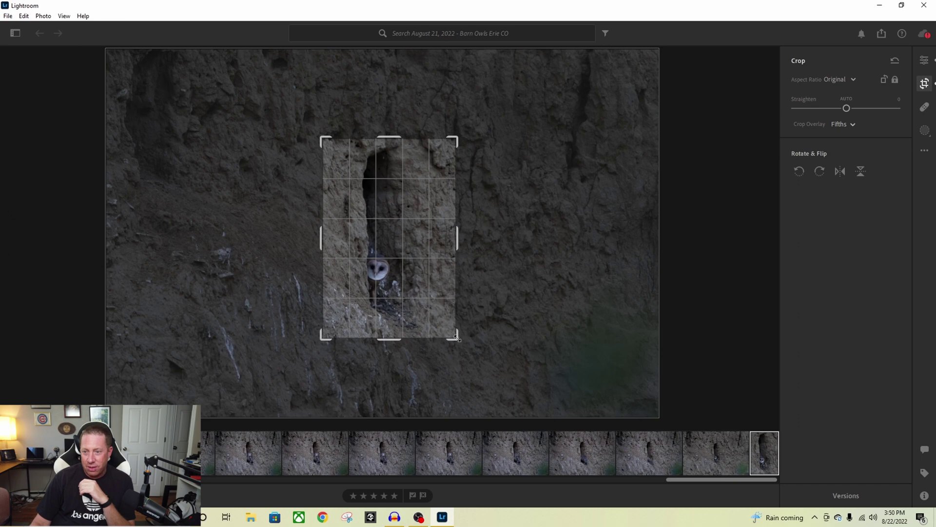
{"action": "left_click_drag", "start_coordinate": [457, 337], "coordinate": [420, 293]}
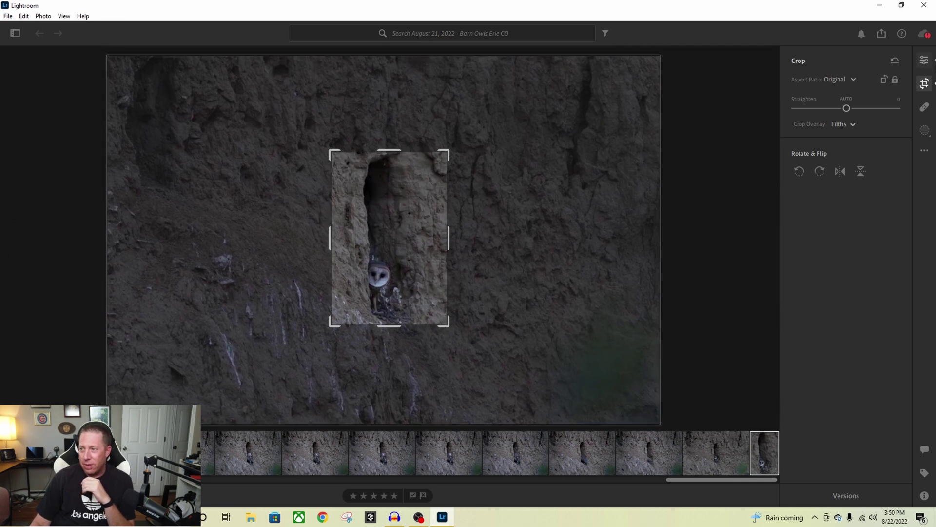
{"action": "left_click", "coordinate": [925, 60]}
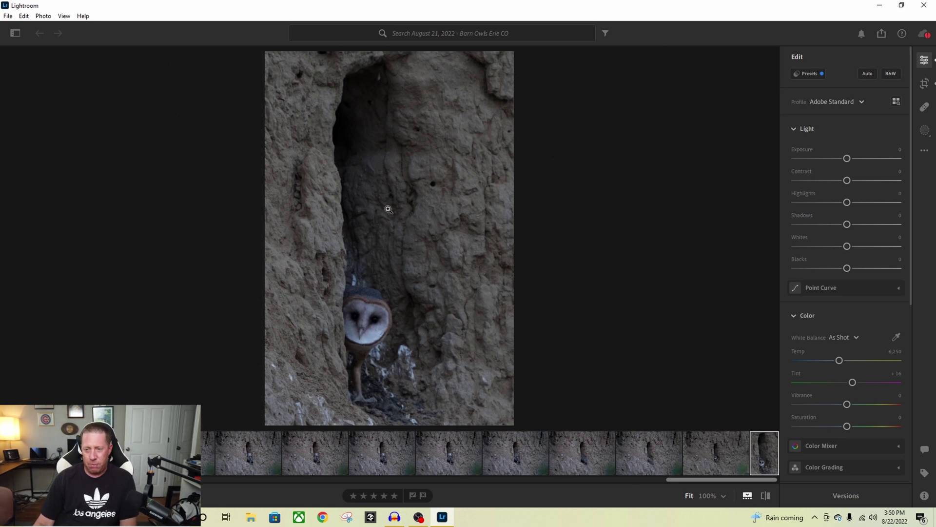
Step: Examine the owl's face at 100% and choose Adobe Standard as the photo's profile
{"action": "left_click", "coordinate": [364, 329]}
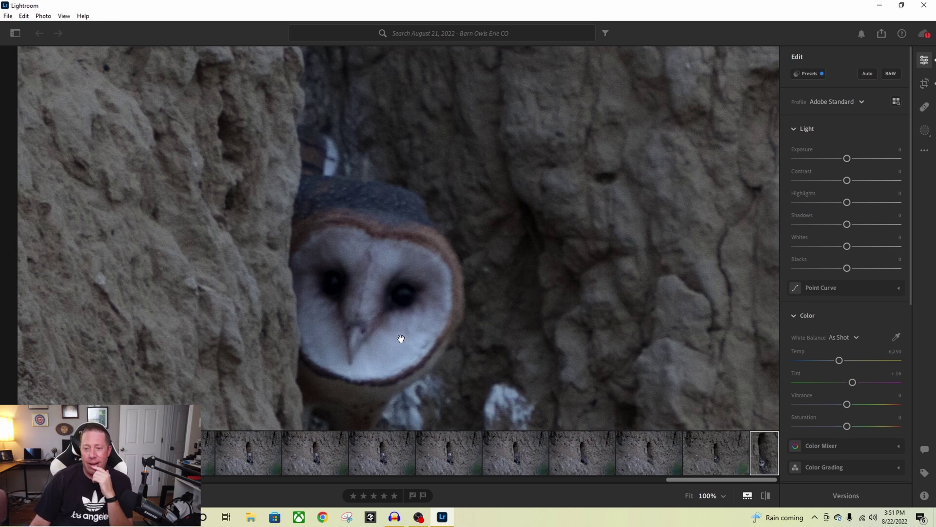
{"action": "left_click", "coordinate": [356, 314]}
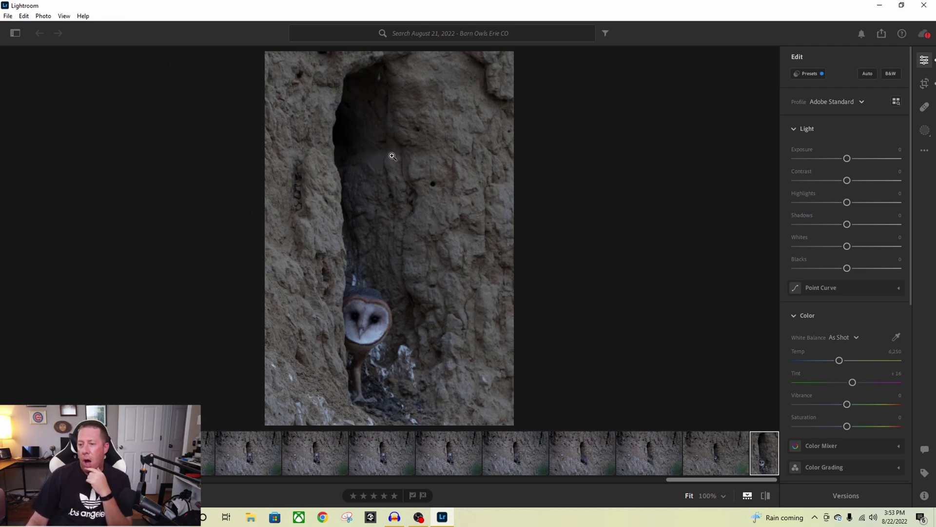
{"action": "left_click", "coordinate": [371, 315]}
{"action": "left_click_drag", "start_coordinate": [469, 335], "coordinate": [455, 194]}
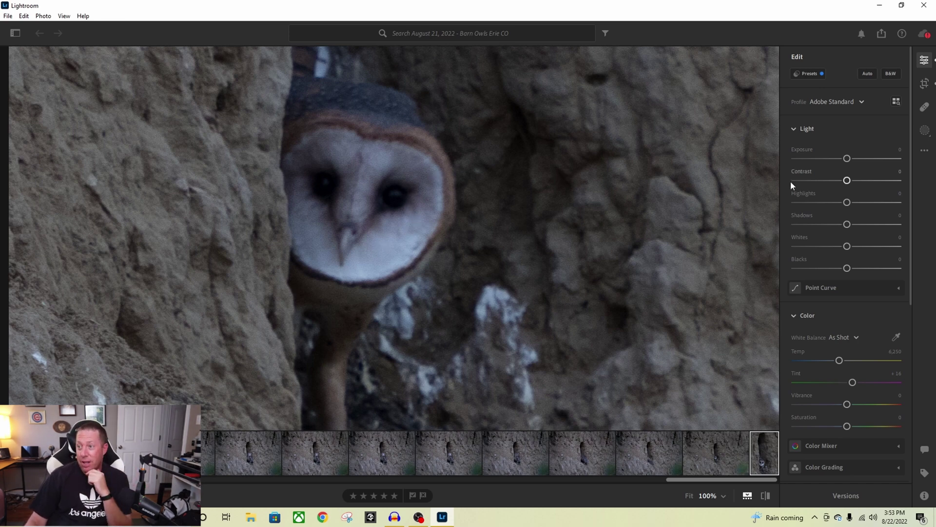
{"action": "left_click", "coordinate": [832, 103]}
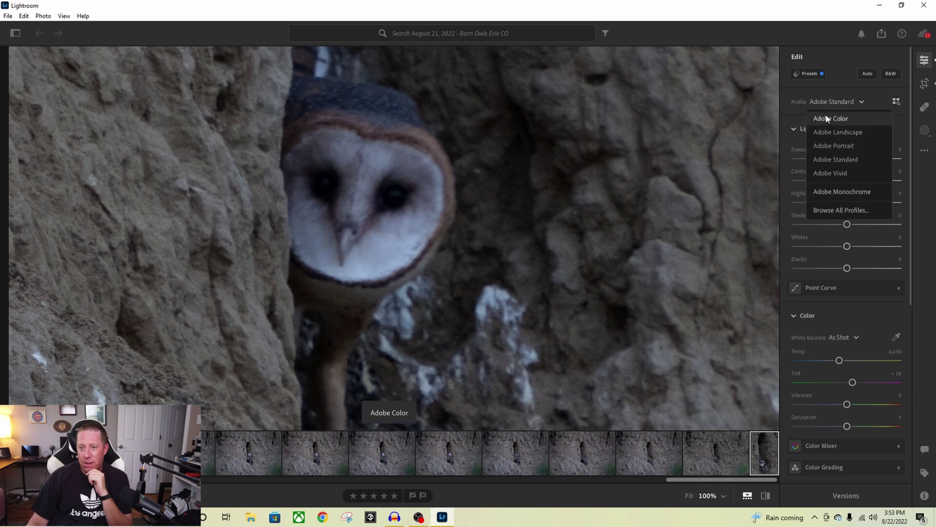
{"action": "left_click", "coordinate": [828, 160]}
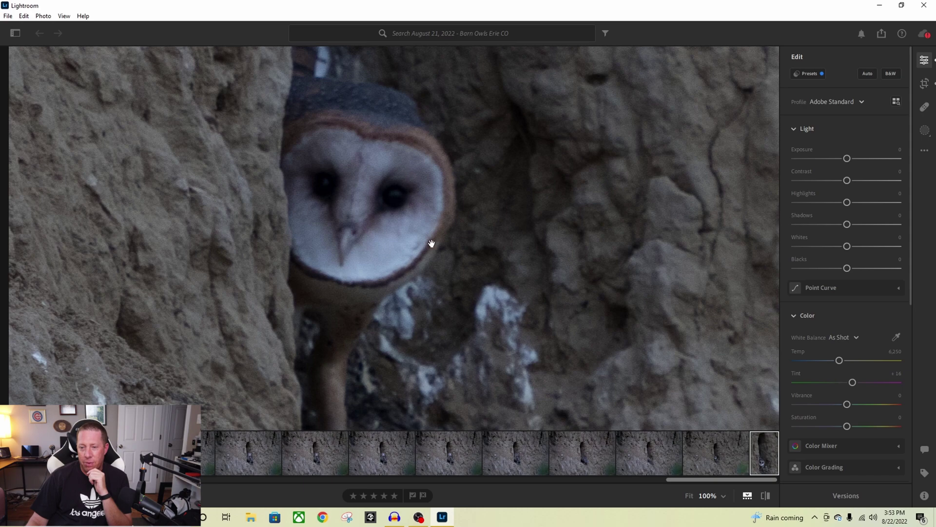
{"action": "left_click", "coordinate": [223, 223]}
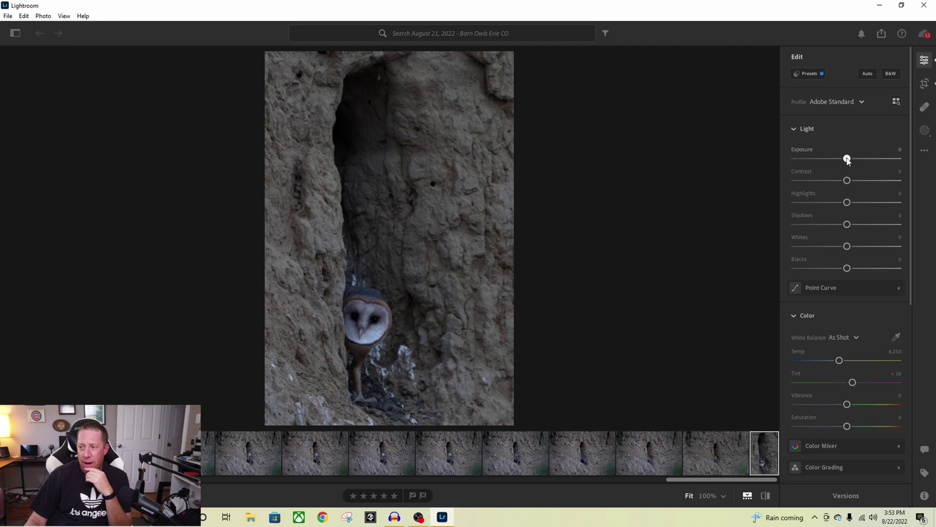
Step: Adjust the photo's light with Exposure +0.24, Contrast +18 and Blacks +18, and check the owl's face up close
{"action": "left_click_drag", "start_coordinate": [848, 161], "coordinate": [850, 161]}
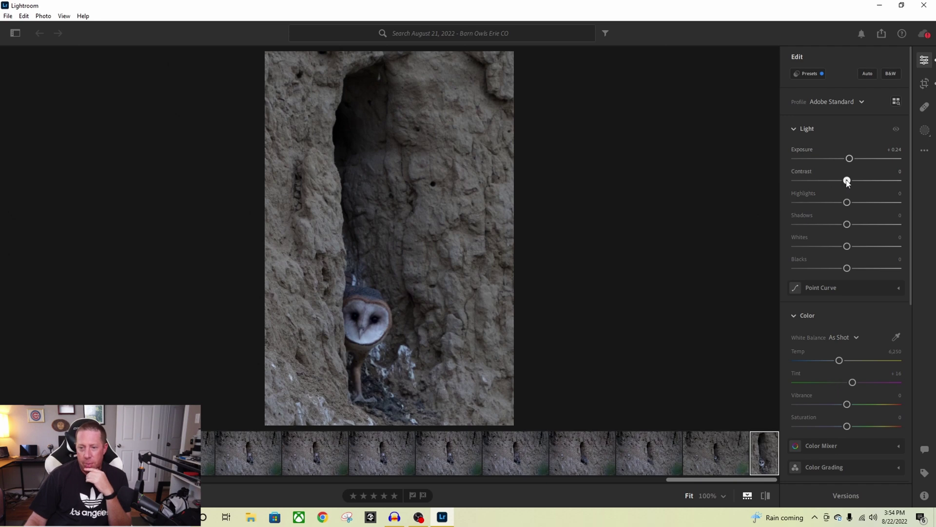
{"action": "left_click_drag", "start_coordinate": [848, 182], "coordinate": [857, 180]}
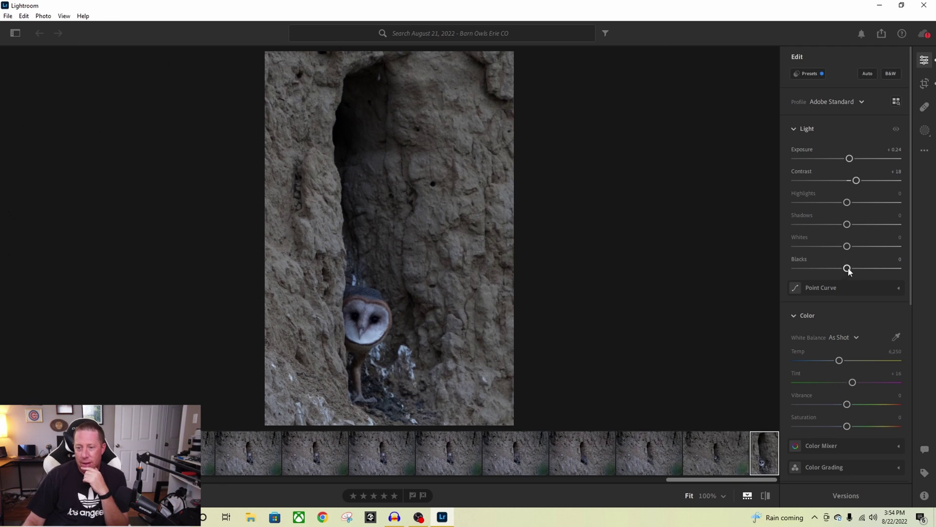
{"action": "left_click_drag", "start_coordinate": [848, 270], "coordinate": [862, 269]}
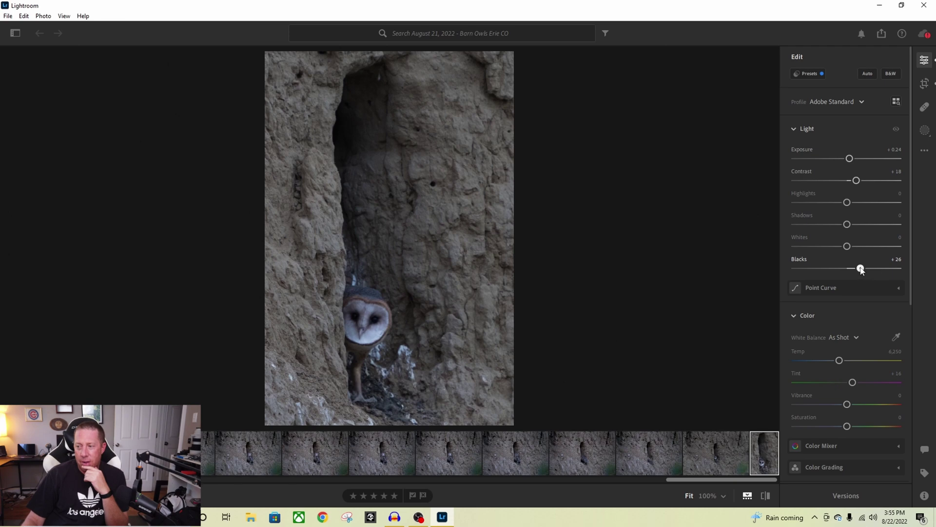
{"action": "left_click_drag", "start_coordinate": [861, 271], "coordinate": [859, 271]}
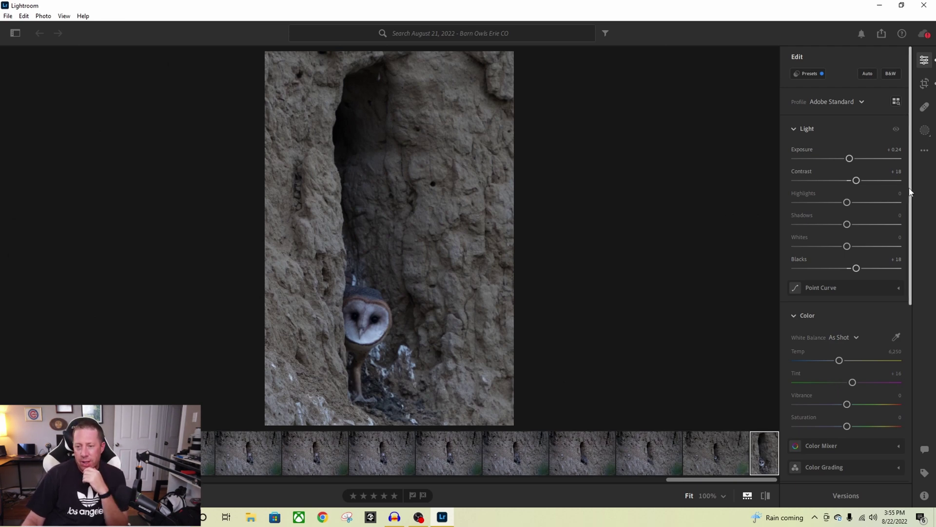
{"action": "left_click_drag", "start_coordinate": [911, 192], "coordinate": [911, 195]}
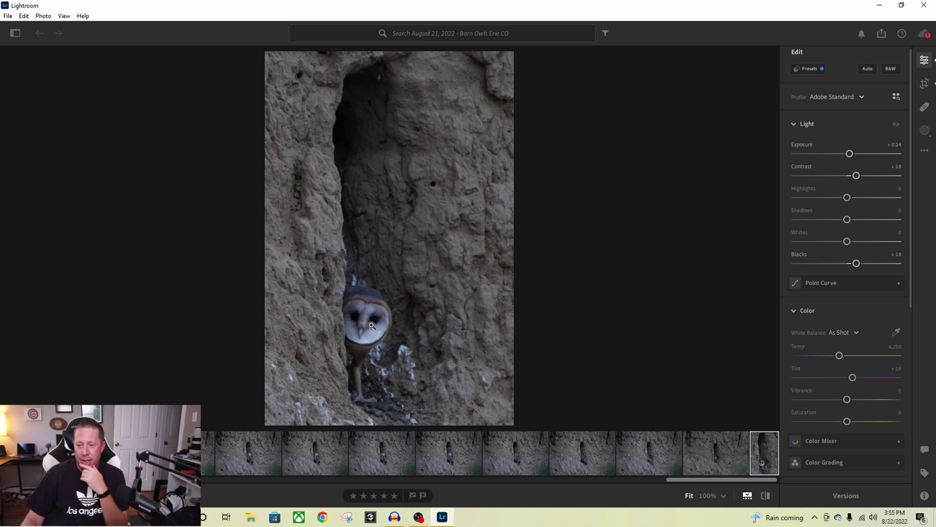
{"action": "left_click", "coordinate": [387, 322]}
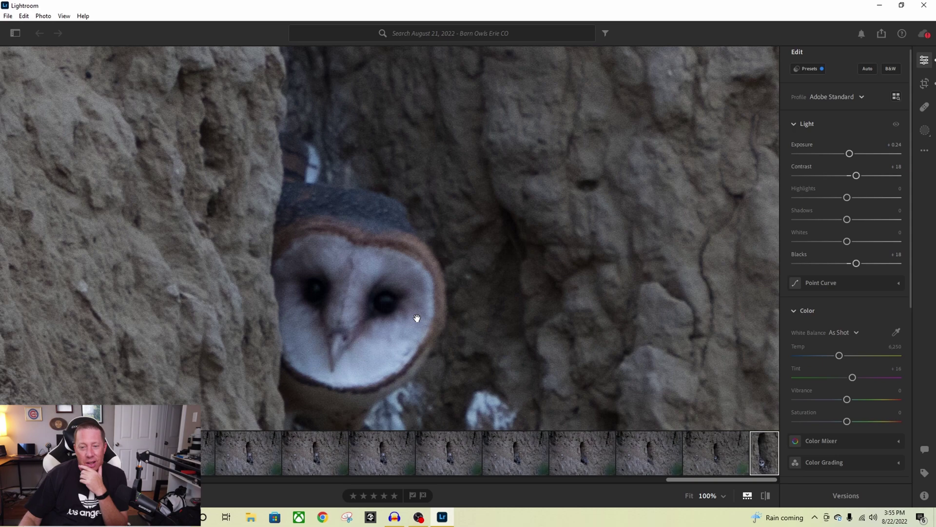
{"action": "left_click", "coordinate": [132, 229]}
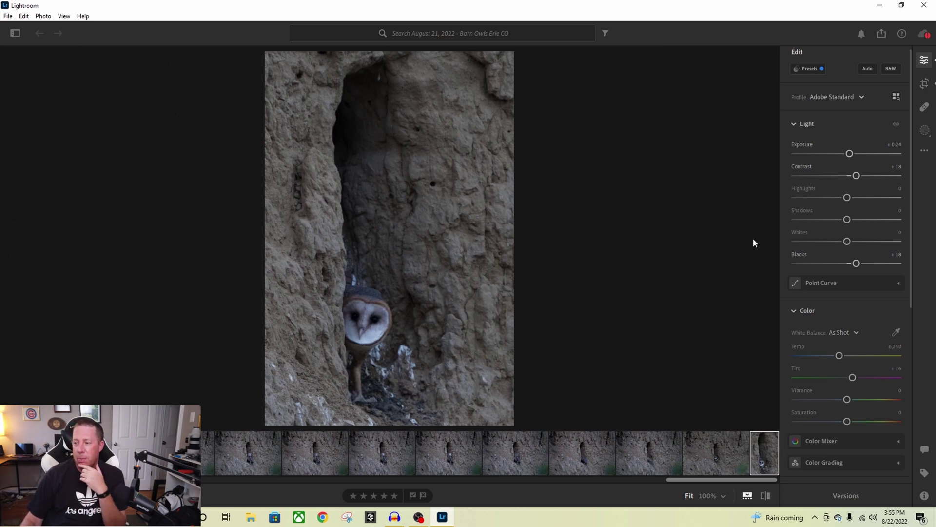
Step: Set the photo's effects to Texture +25, Clarity +13 and Dehaze +10, and check the owl's detail up close
{"action": "left_click_drag", "start_coordinate": [910, 285], "coordinate": [935, 418]}
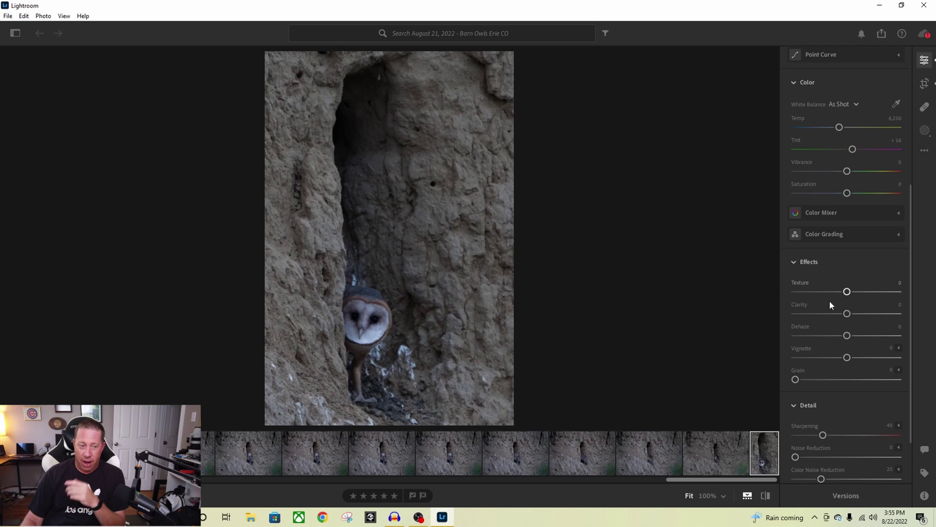
{"action": "mouse_move", "coordinate": [811, 323]}
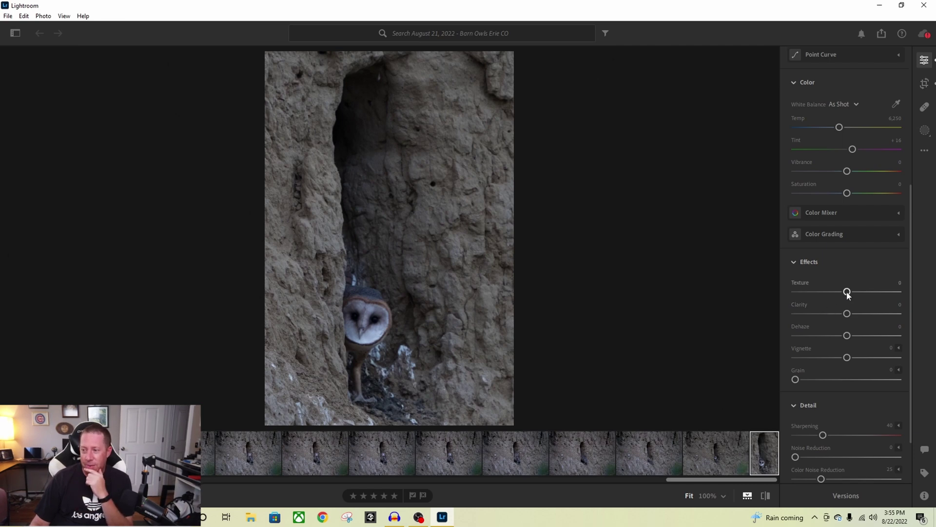
{"action": "left_click_drag", "start_coordinate": [847, 293], "coordinate": [860, 293]}
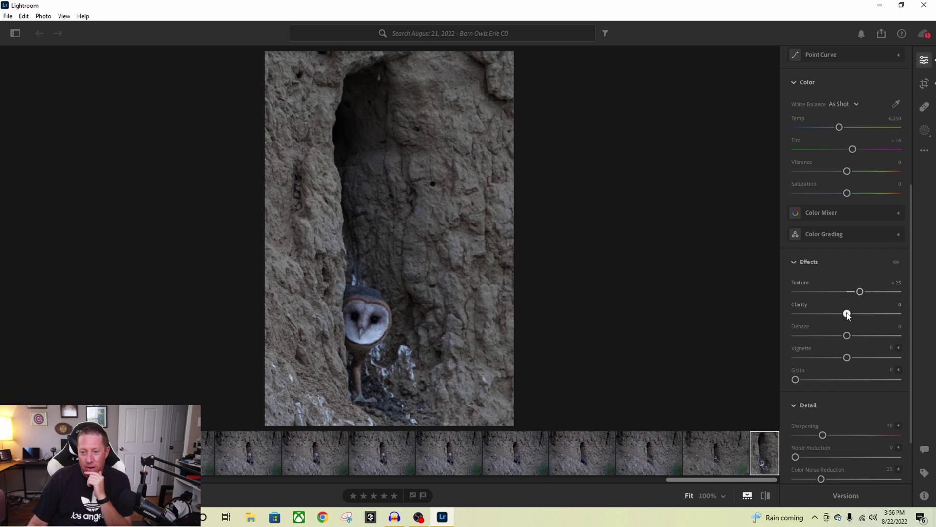
{"action": "left_click_drag", "start_coordinate": [847, 314], "coordinate": [855, 315]}
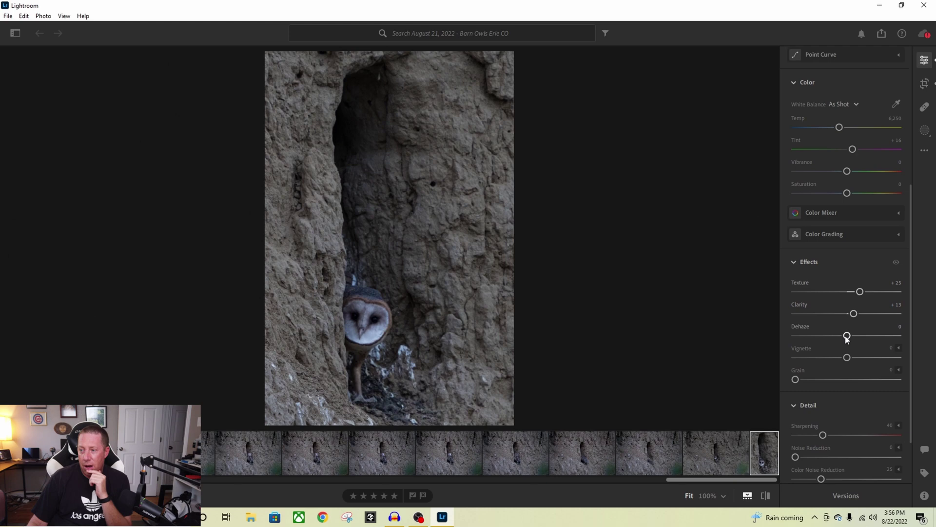
{"action": "left_click_drag", "start_coordinate": [847, 339], "coordinate": [852, 336]}
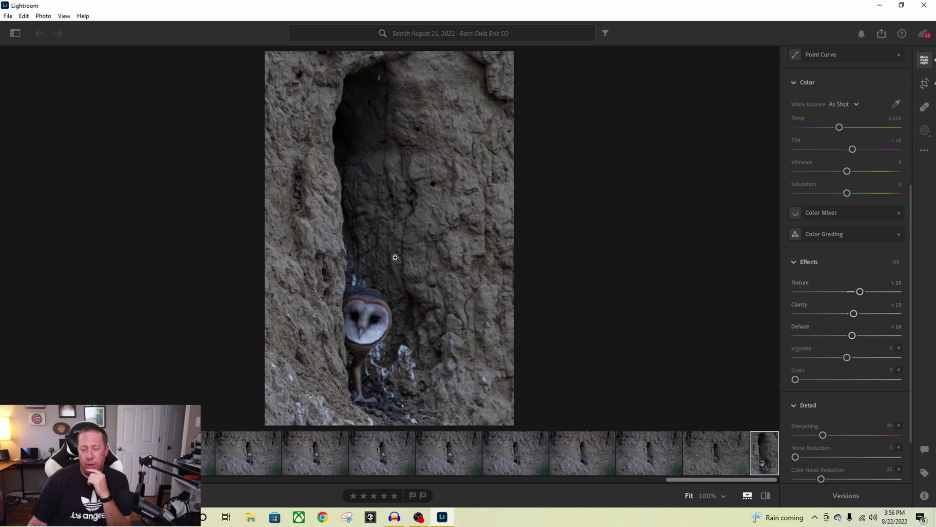
{"action": "left_click", "coordinate": [361, 315]}
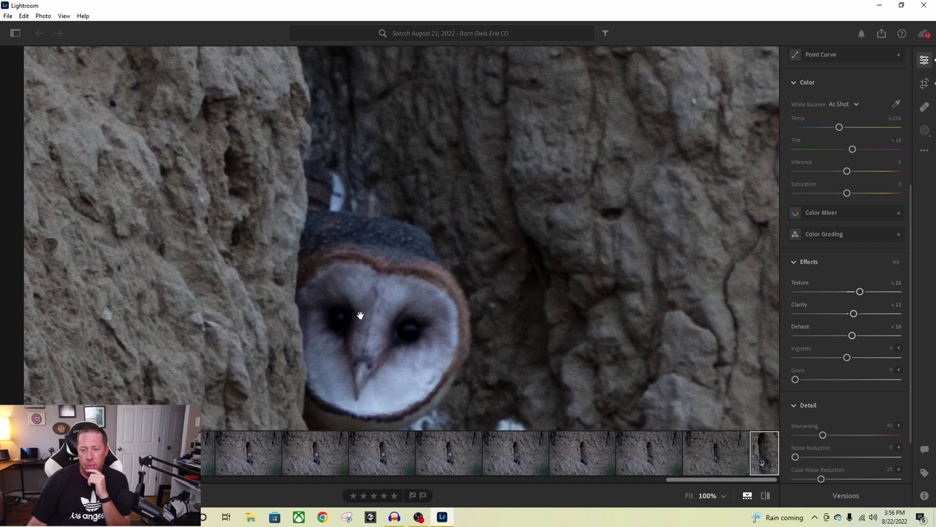
{"action": "left_click_drag", "start_coordinate": [399, 356], "coordinate": [373, 263]}
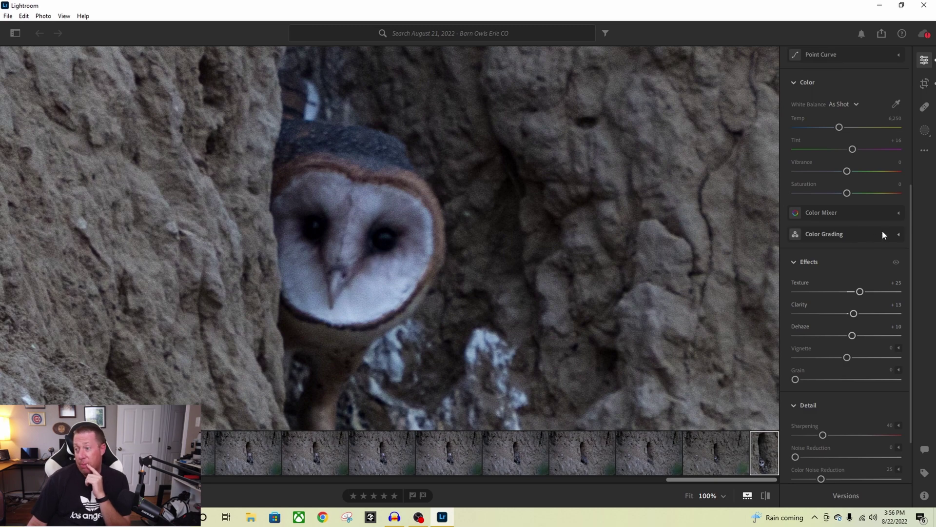
{"action": "left_click_drag", "start_coordinate": [913, 225], "coordinate": [914, 271]}
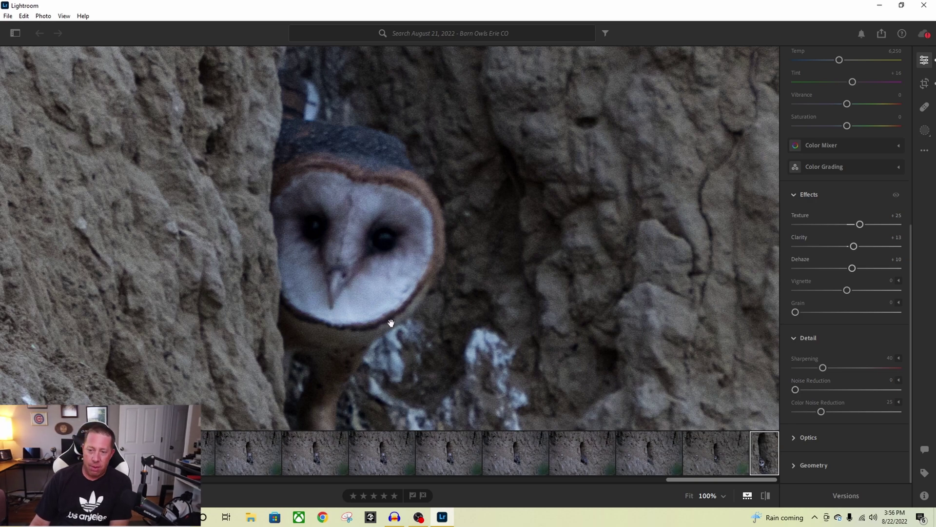
{"action": "left_click", "coordinate": [386, 265]}
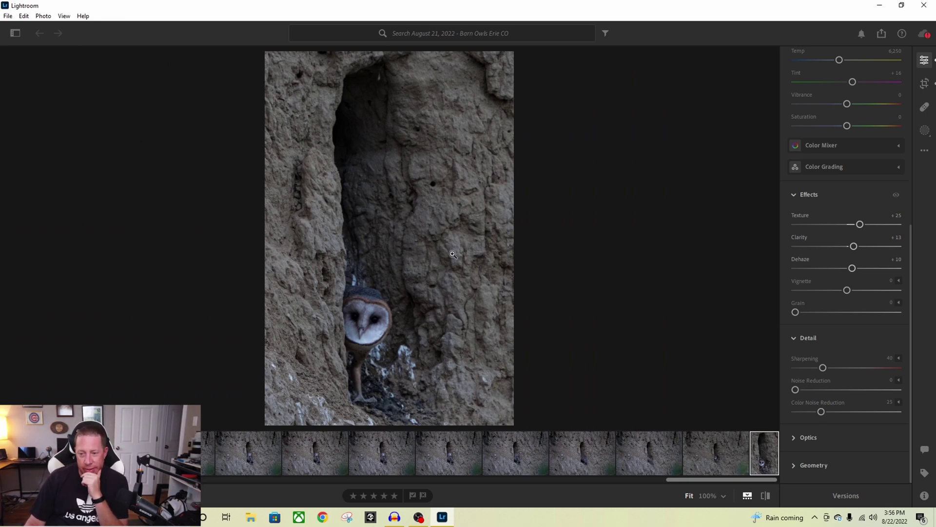
Step: Create a brush mask and paint it over the dark hollow above the owl's head
{"action": "left_click", "coordinate": [925, 131]}
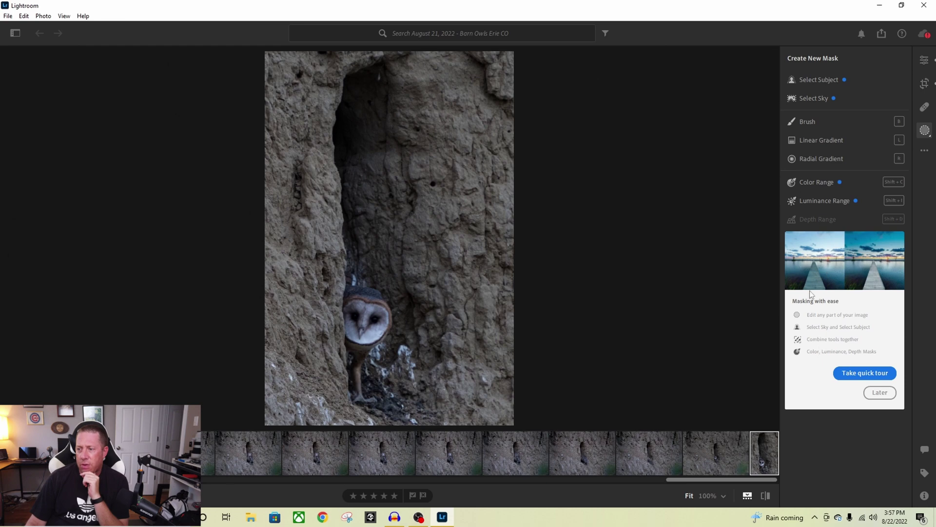
{"action": "left_click", "coordinate": [809, 123]}
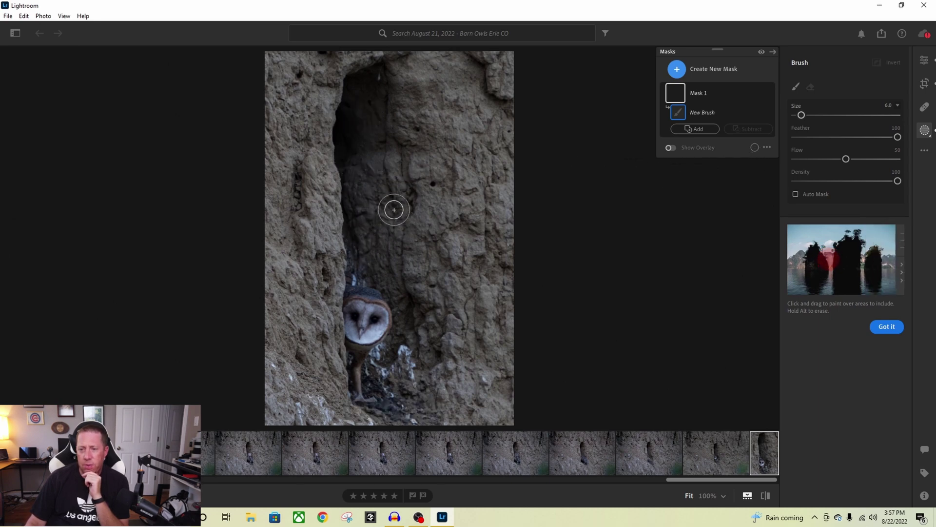
{"action": "mouse_move", "coordinate": [379, 74]}
{"action": "left_mouse_down"}
{"action": "mouse_move", "coordinate": [374, 98]}
{"action": "mouse_move", "coordinate": [375, 77]}
{"action": "mouse_move", "coordinate": [353, 86]}
{"action": "mouse_move", "coordinate": [339, 161]}
{"action": "mouse_move", "coordinate": [352, 279]}
{"action": "mouse_move", "coordinate": [405, 289]}
{"action": "mouse_move", "coordinate": [397, 241]}
{"action": "mouse_move", "coordinate": [406, 173]}
{"action": "mouse_move", "coordinate": [388, 78]}
{"action": "mouse_move", "coordinate": [364, 146]}
{"action": "mouse_move", "coordinate": [370, 93]}
{"action": "mouse_move", "coordinate": [353, 129]}
{"action": "mouse_move", "coordinate": [401, 106]}
{"action": "mouse_move", "coordinate": [383, 211]}
{"action": "mouse_move", "coordinate": [386, 263]}
{"action": "mouse_move", "coordinate": [394, 229]}
{"action": "mouse_move", "coordinate": [383, 256]}
{"action": "mouse_move", "coordinate": [369, 247]}
{"action": "mouse_move", "coordinate": [372, 188]}
{"action": "mouse_move", "coordinate": [362, 170]}
{"action": "mouse_move", "coordinate": [355, 199]}
{"action": "mouse_move", "coordinate": [359, 164]}
{"action": "mouse_move", "coordinate": [389, 156]}
{"action": "mouse_move", "coordinate": [392, 248]}
{"action": "mouse_move", "coordinate": [380, 263]}
{"action": "left_mouse_up"}
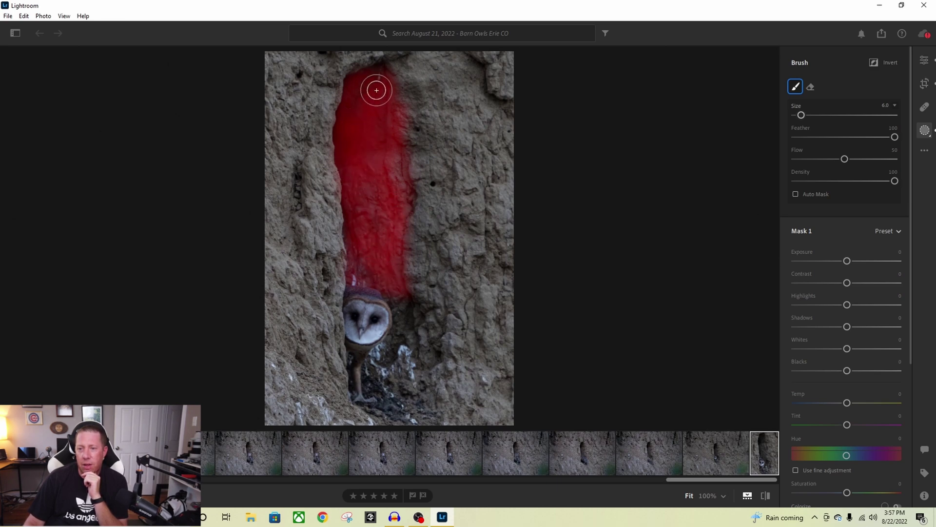
{"action": "left_click_drag", "start_coordinate": [383, 65], "coordinate": [384, 180]}
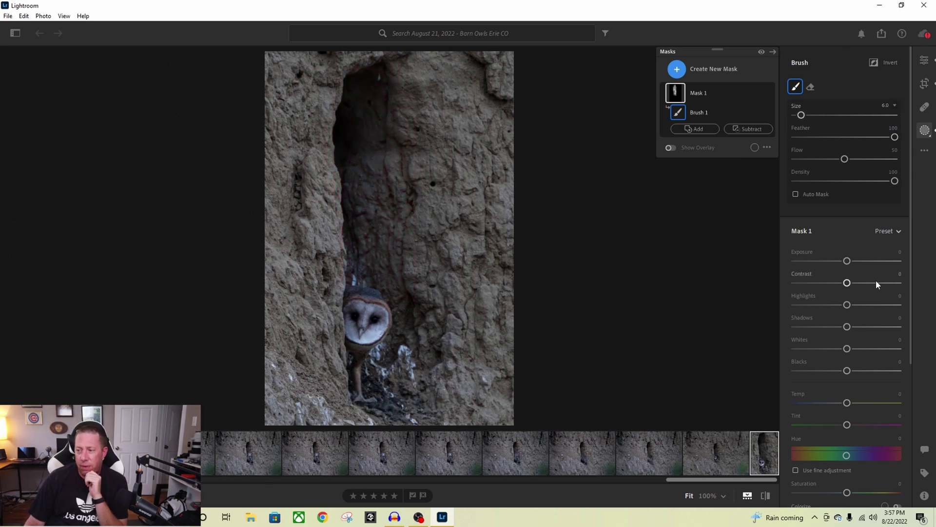
Step: Darken the masked hollow with Exposure -1.48, Contrast +34 and Shadows -58
{"action": "left_click", "coordinate": [847, 261]}
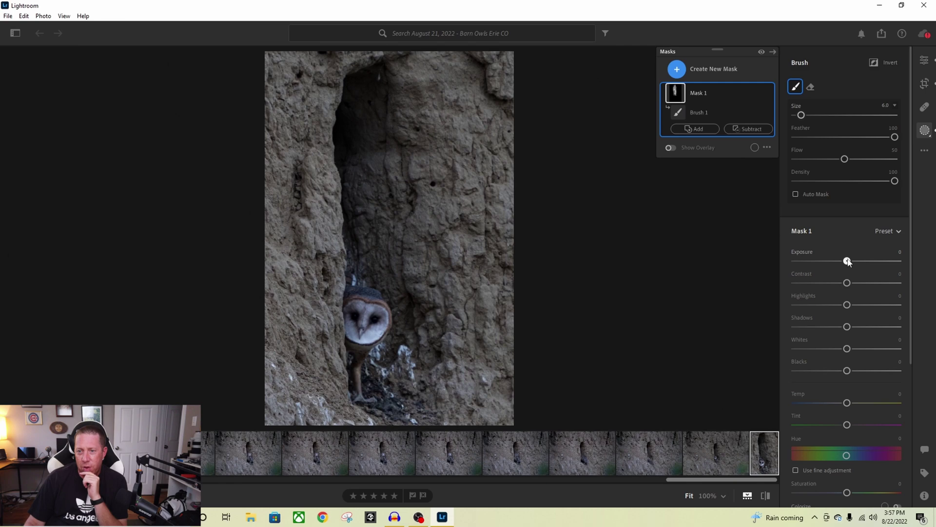
{"action": "left_click_drag", "start_coordinate": [848, 259], "coordinate": [847, 260]}
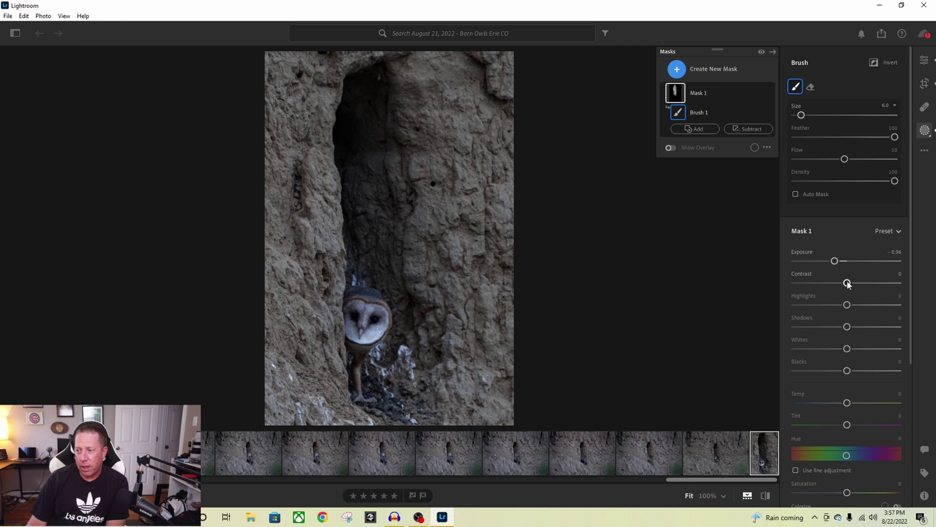
{"action": "left_click_drag", "start_coordinate": [848, 283], "coordinate": [862, 283]}
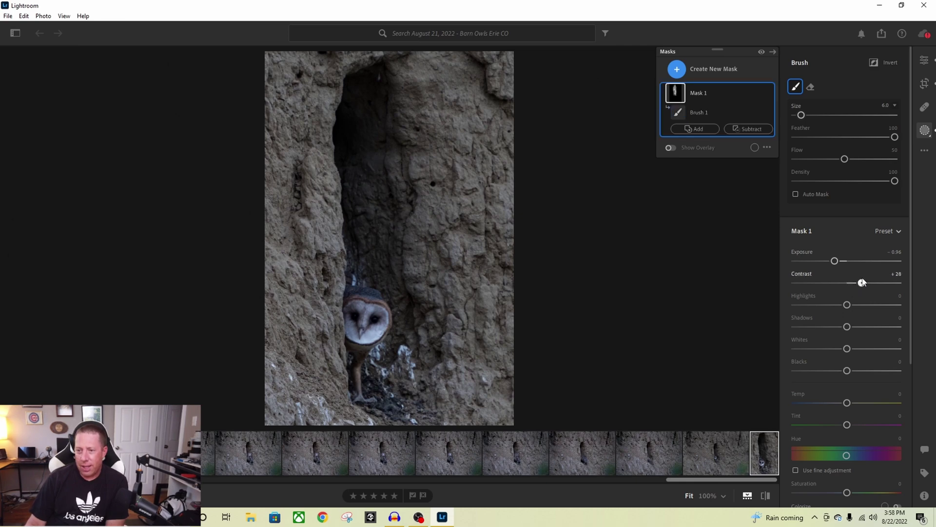
{"action": "left_click_drag", "start_coordinate": [836, 261], "coordinate": [833, 261]}
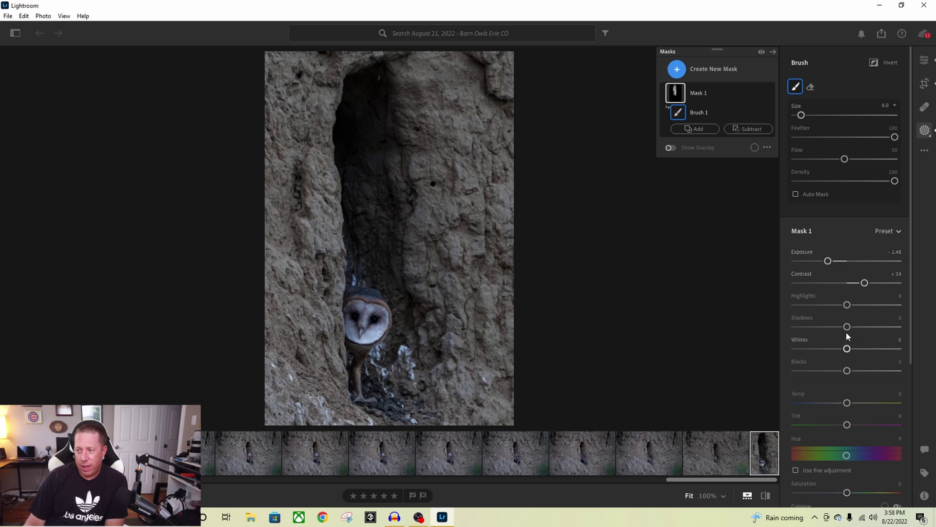
{"action": "mouse_move", "coordinate": [846, 327]}
{"action": "left_mouse_down"}
{"action": "mouse_move", "coordinate": [808, 329]}
{"action": "mouse_move", "coordinate": [817, 327]}
{"action": "left_mouse_up"}
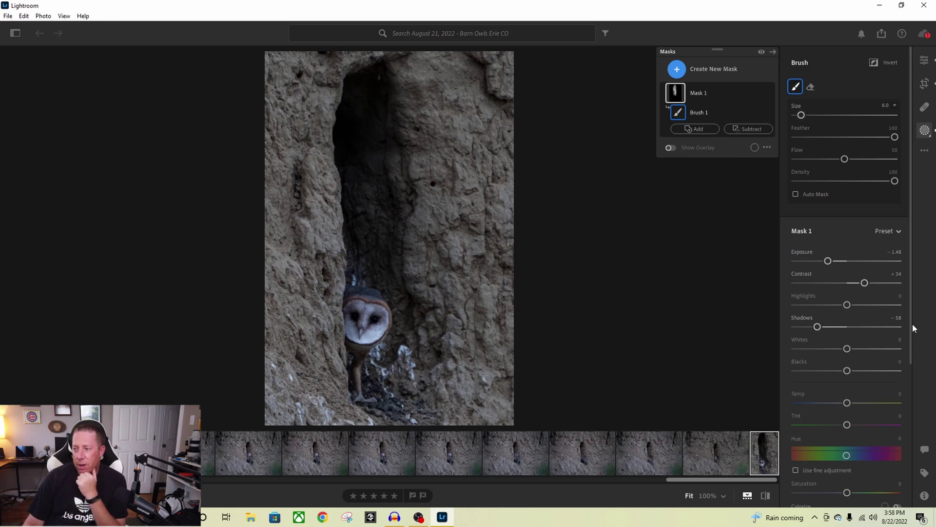
Step: Fine-tune the Blacks of the mask over the dark hollow to +1
{"action": "left_click", "coordinate": [848, 371]}
{"action": "left_click_drag", "start_coordinate": [847, 371], "coordinate": [845, 371]}
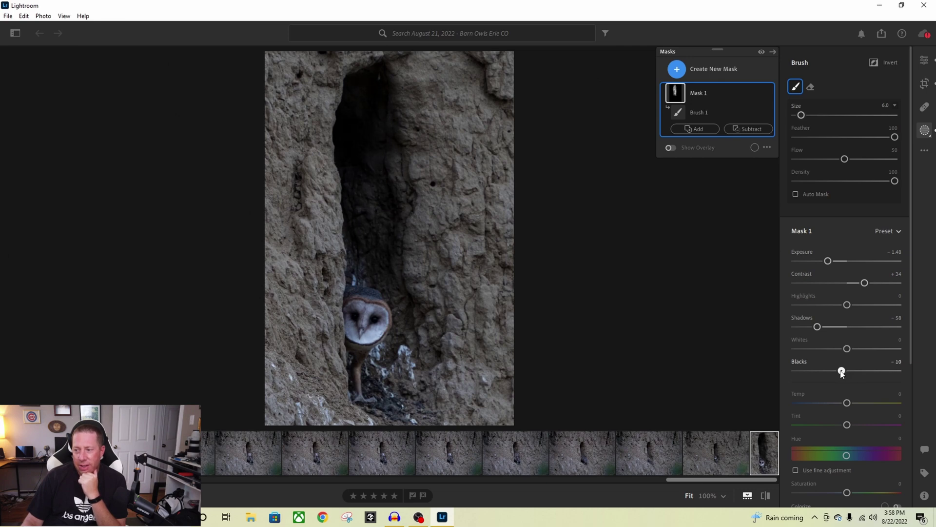
{"action": "left_click_drag", "start_coordinate": [842, 372], "coordinate": [848, 371]}
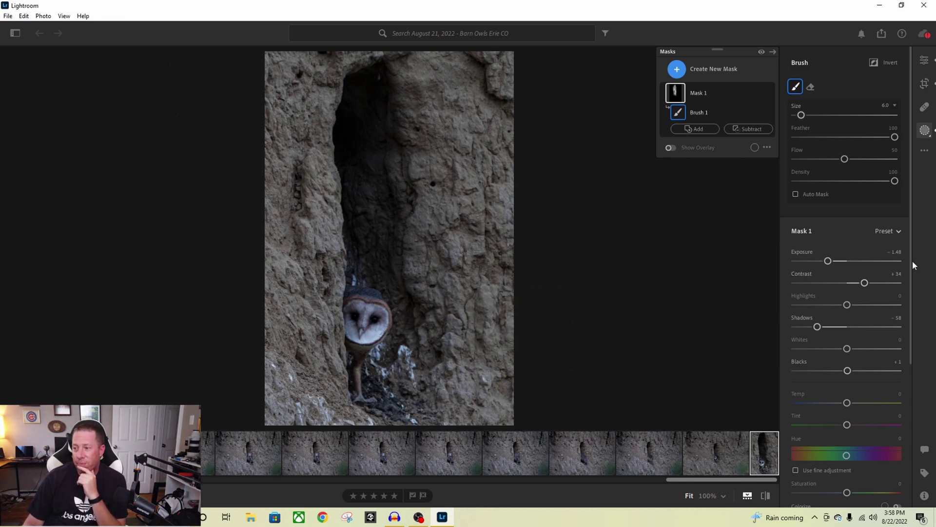
{"action": "mouse_move", "coordinate": [914, 259]}
{"action": "left_mouse_down"}
{"action": "mouse_move", "coordinate": [933, 412]}
{"action": "mouse_move", "coordinate": [930, 224]}
{"action": "left_mouse_up"}
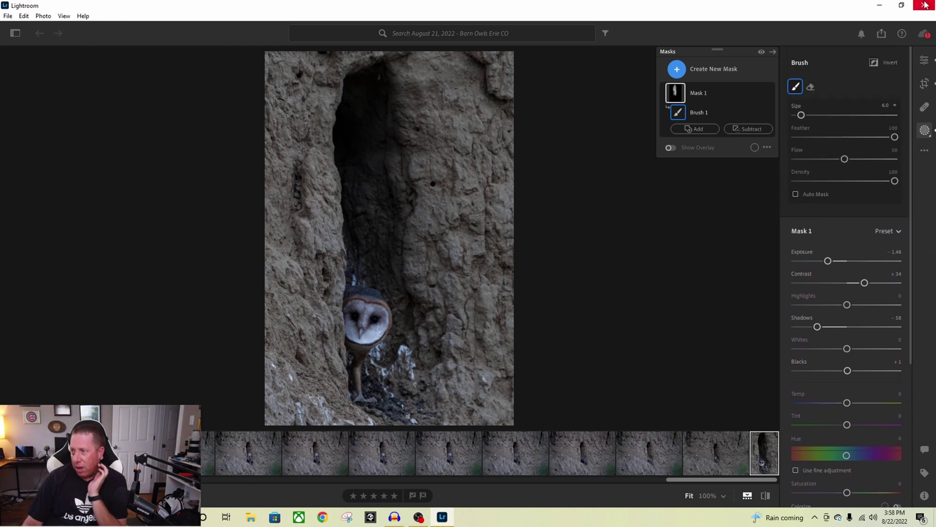
Step: Create a second brush mask and paint it over the owl's head and face
{"action": "left_click", "coordinate": [716, 70]}
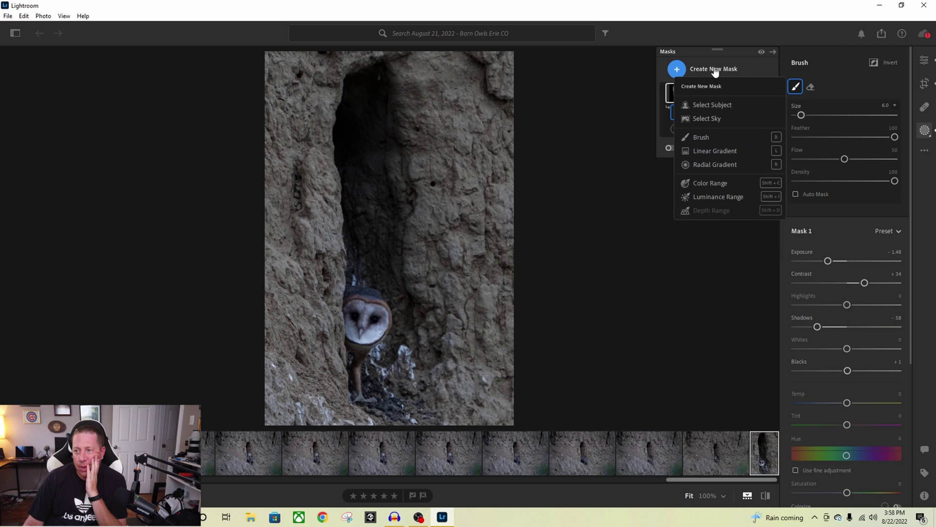
{"action": "left_click", "coordinate": [700, 138]}
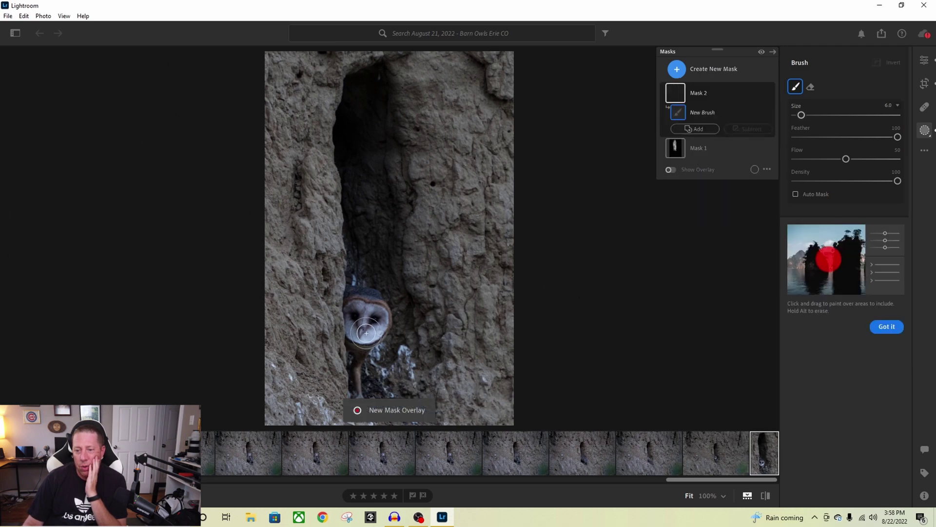
{"action": "mouse_move", "coordinate": [366, 315]}
{"action": "left_mouse_down"}
{"action": "mouse_move", "coordinate": [388, 319]}
{"action": "mouse_move", "coordinate": [365, 339]}
{"action": "mouse_move", "coordinate": [351, 321]}
{"action": "mouse_move", "coordinate": [367, 340]}
{"action": "mouse_move", "coordinate": [385, 325]}
{"action": "mouse_move", "coordinate": [367, 329]}
{"action": "mouse_move", "coordinate": [357, 298]}
{"action": "mouse_move", "coordinate": [377, 302]}
{"action": "mouse_move", "coordinate": [357, 339]}
{"action": "left_mouse_up"}
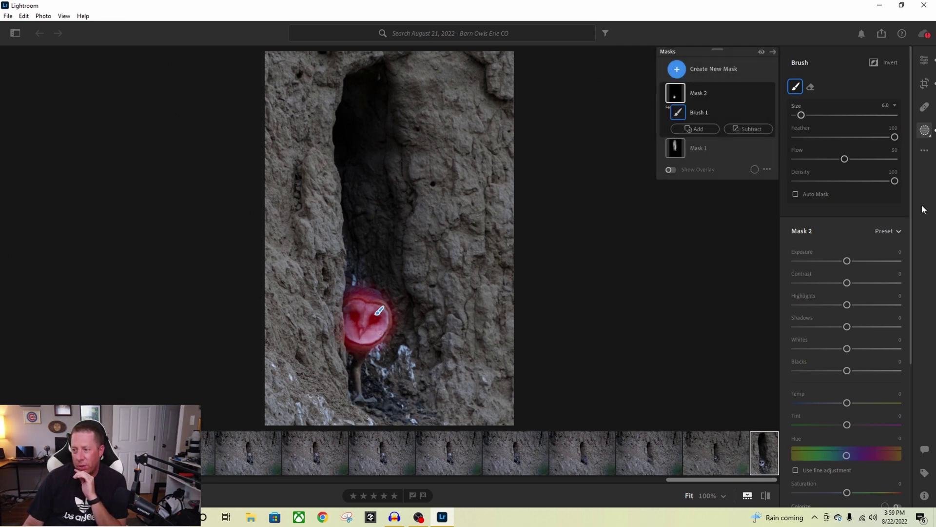
Step: Adjust the light of the owl's face mask with Contrast +21, Shadows +23 and Blacks +24
{"action": "left_click", "coordinate": [848, 282]}
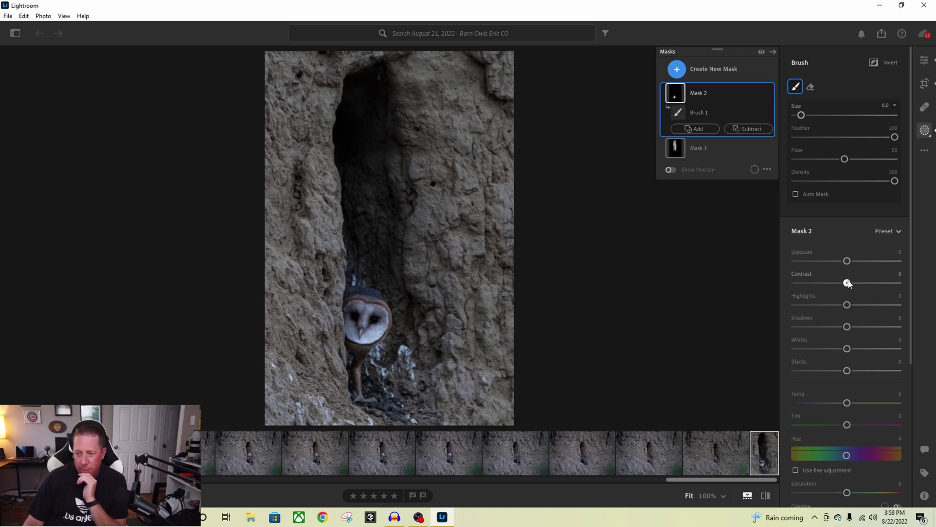
{"action": "left_click_drag", "start_coordinate": [849, 283], "coordinate": [867, 282]}
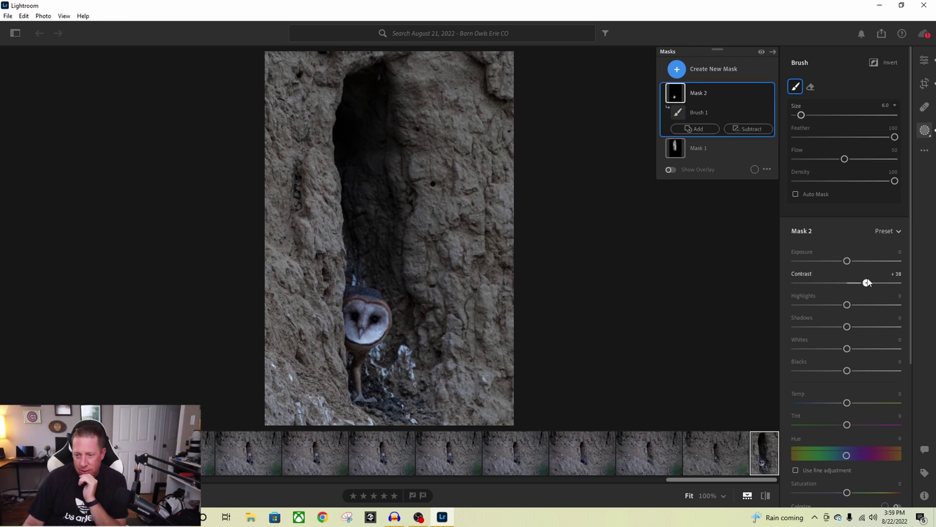
{"action": "left_click_drag", "start_coordinate": [858, 283], "coordinate": [859, 284]}
{"action": "left_click_drag", "start_coordinate": [912, 269], "coordinate": [915, 308]}
{"action": "left_click_drag", "start_coordinate": [848, 263], "coordinate": [860, 262]}
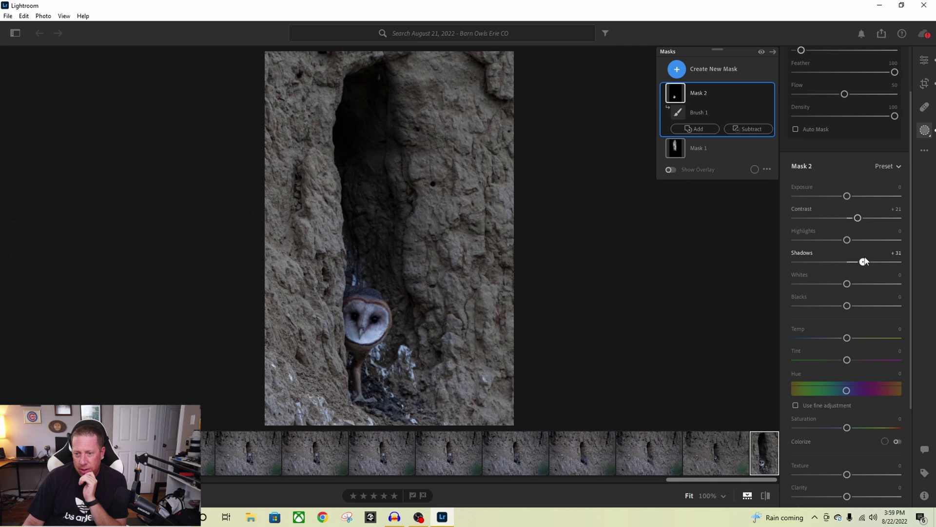
{"action": "left_click_drag", "start_coordinate": [861, 264], "coordinate": [861, 264]}
{"action": "mouse_move", "coordinate": [849, 305]}
{"action": "left_mouse_down"}
{"action": "mouse_move", "coordinate": [838, 306]}
{"action": "mouse_move", "coordinate": [862, 301]}
{"action": "left_mouse_up"}
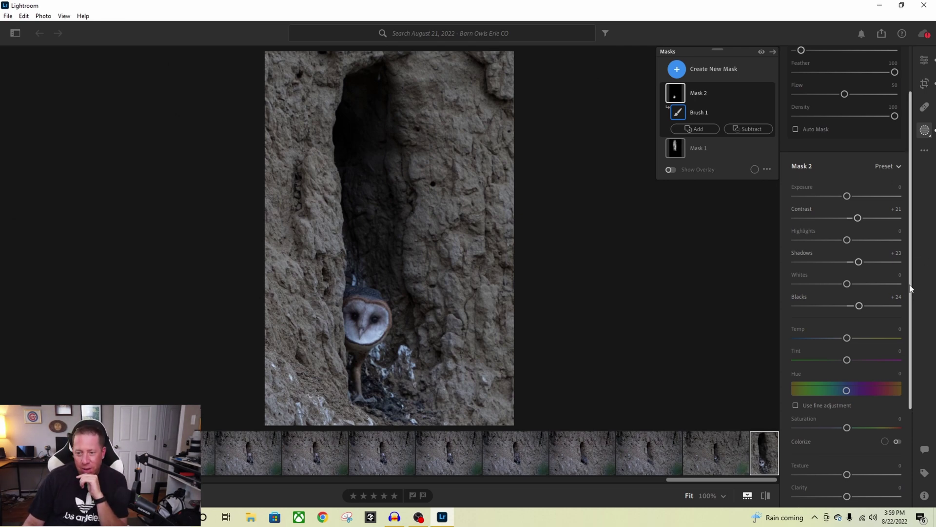
Step: Set the Texture of the owl's face mask to +14, leave masking and check the owl's face up close
{"action": "left_click_drag", "start_coordinate": [910, 289], "coordinate": [922, 395]}
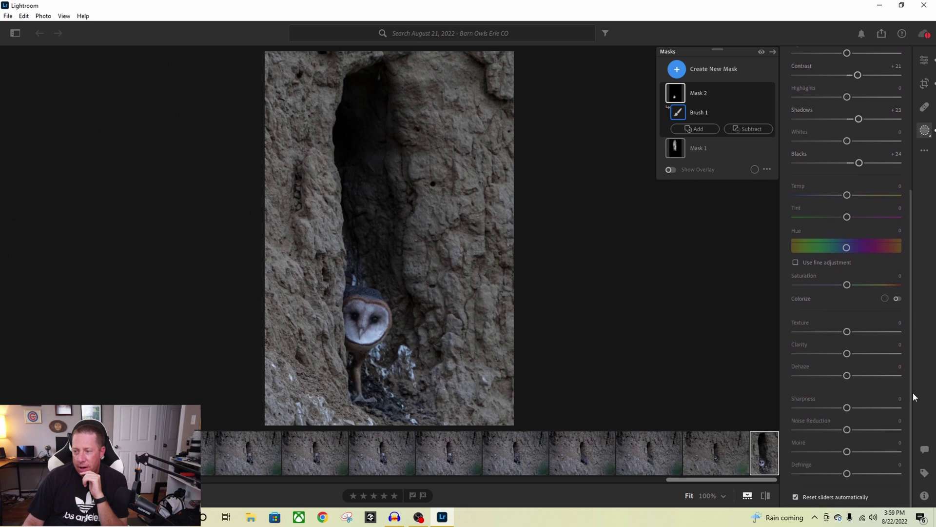
{"action": "left_click_drag", "start_coordinate": [847, 332], "coordinate": [849, 332]}
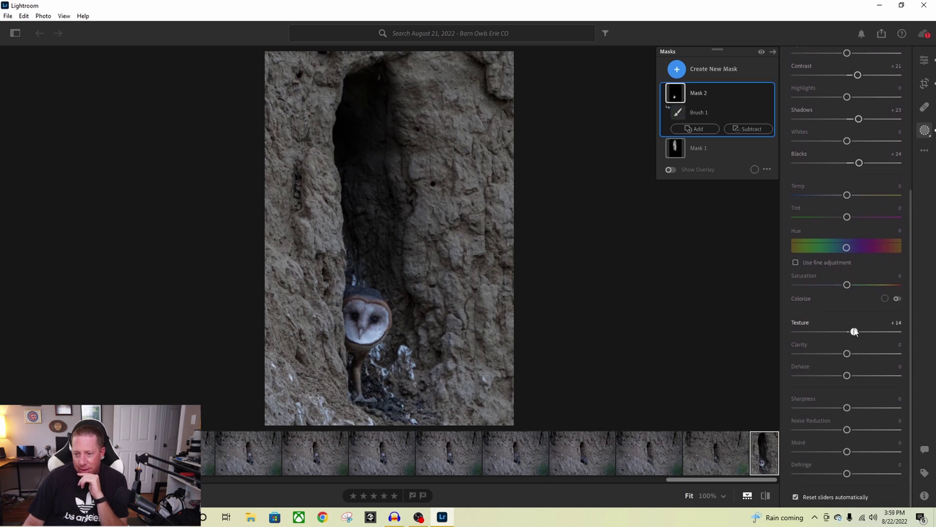
{"action": "left_click_drag", "start_coordinate": [855, 332], "coordinate": [855, 331]}
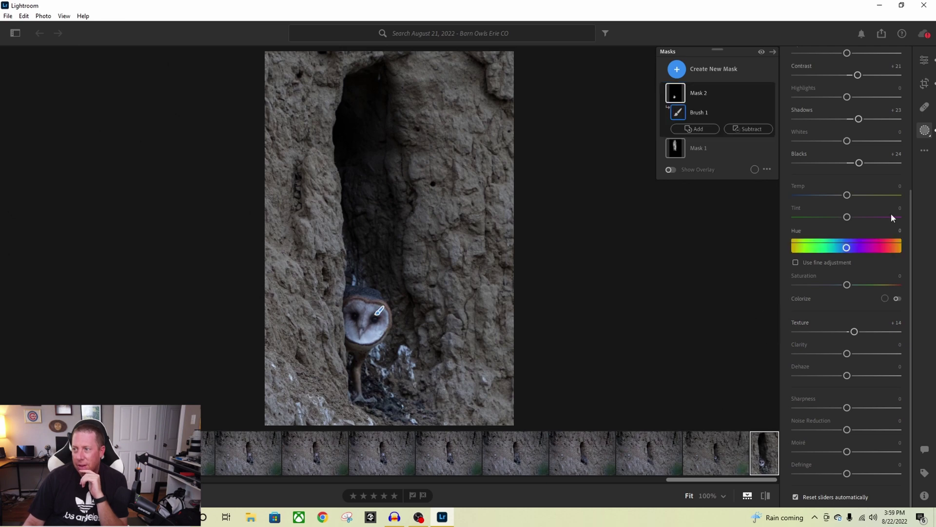
{"action": "left_click", "coordinate": [925, 68]}
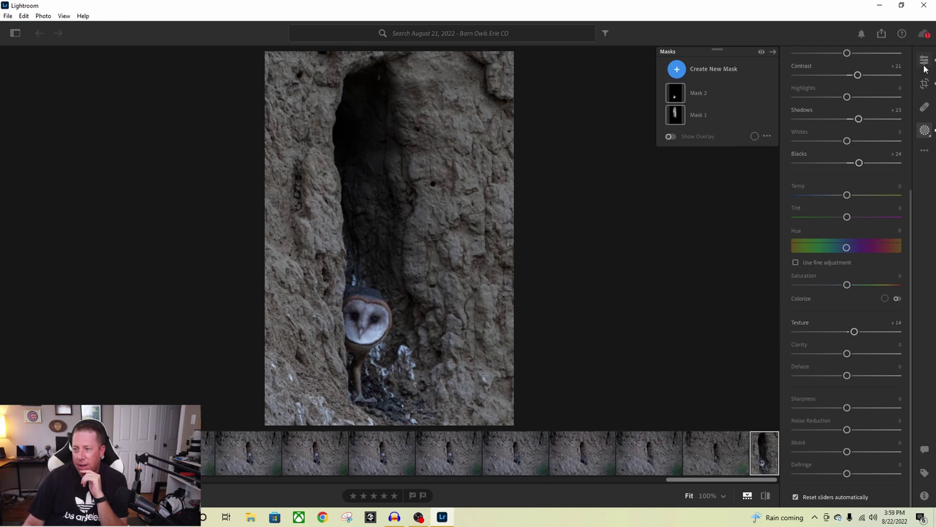
{"action": "left_click", "coordinate": [363, 320]}
{"action": "left_click_drag", "start_coordinate": [446, 338], "coordinate": [445, 242]}
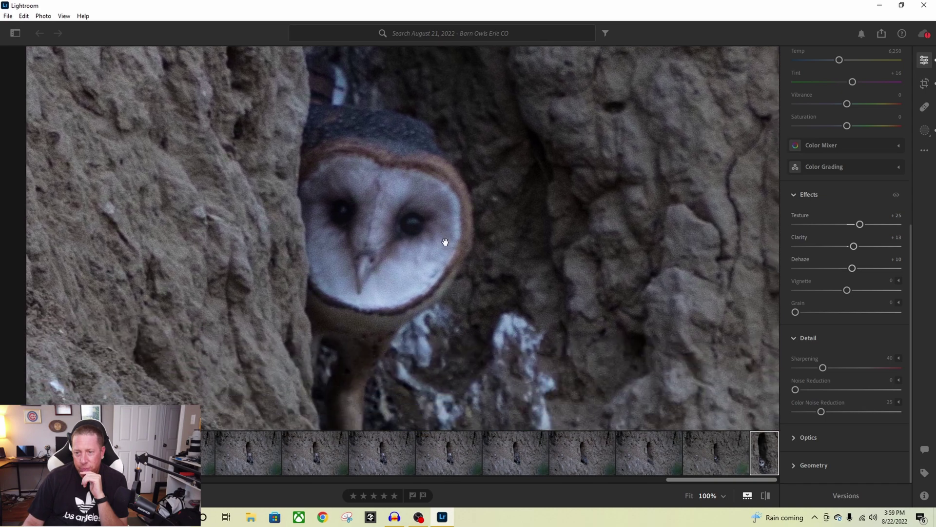
{"action": "left_click", "coordinate": [403, 229]}
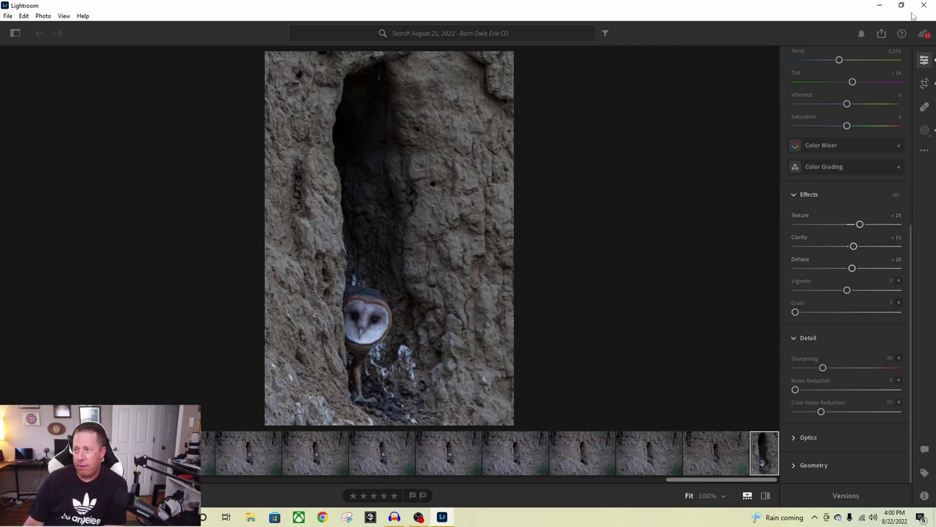
{"action": "left_click", "coordinate": [880, 5]}
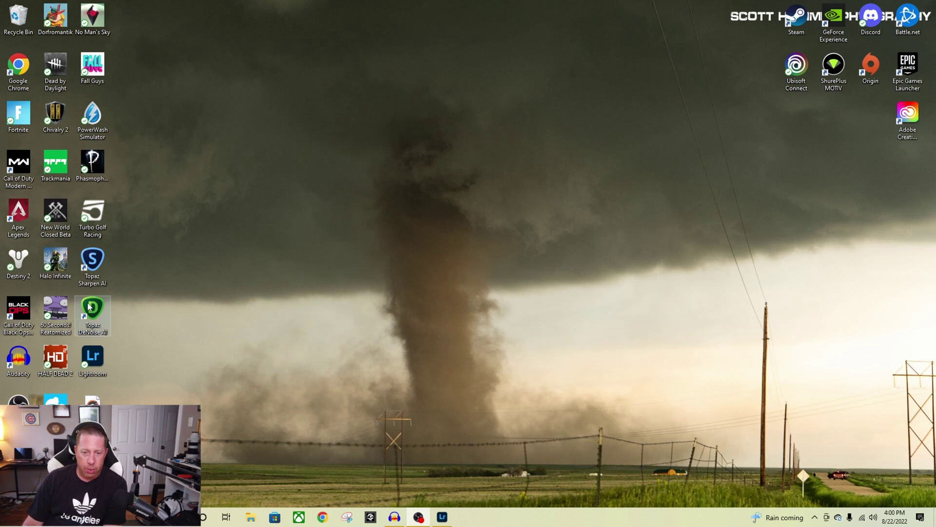
{"action": "left_click", "coordinate": [92, 331]}
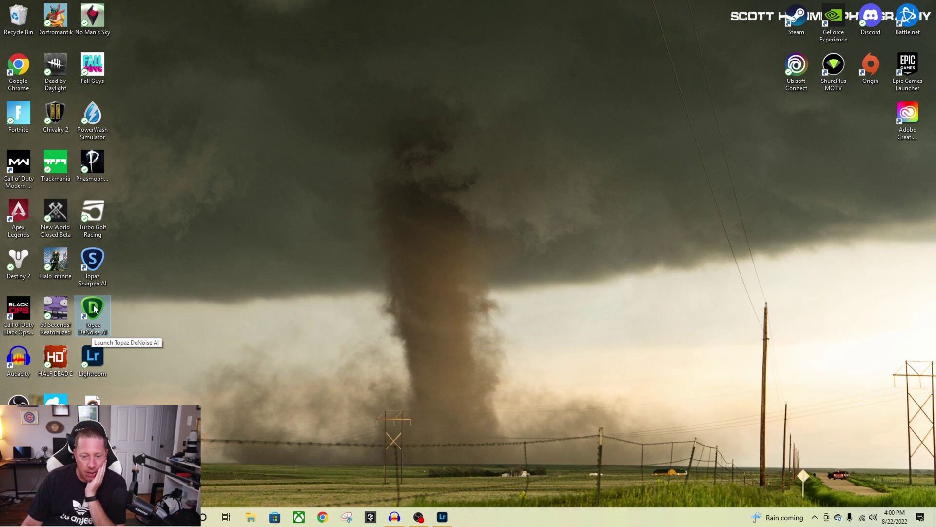
{"action": "left_click", "coordinate": [443, 517]}
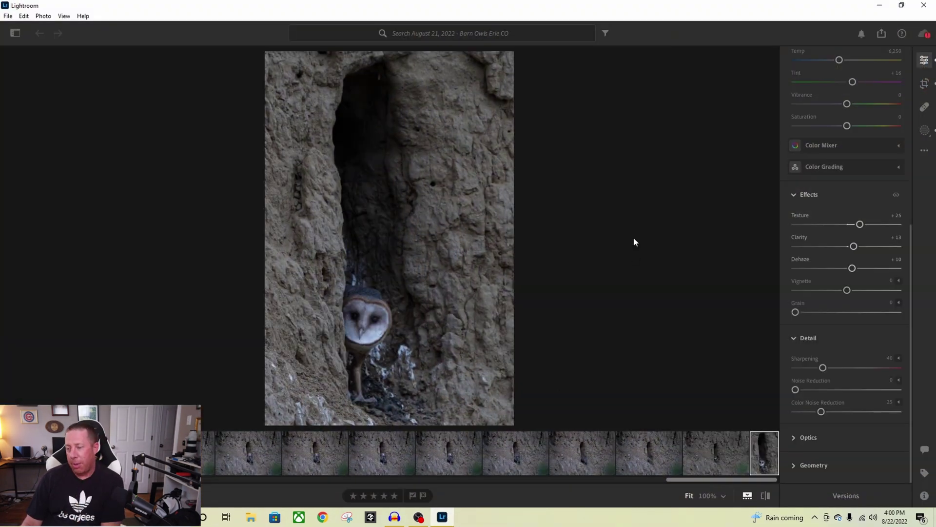
Step: Set the photo's Noise Reduction to 33 while viewing the owl's face at 100%
{"action": "left_click", "coordinate": [374, 330]}
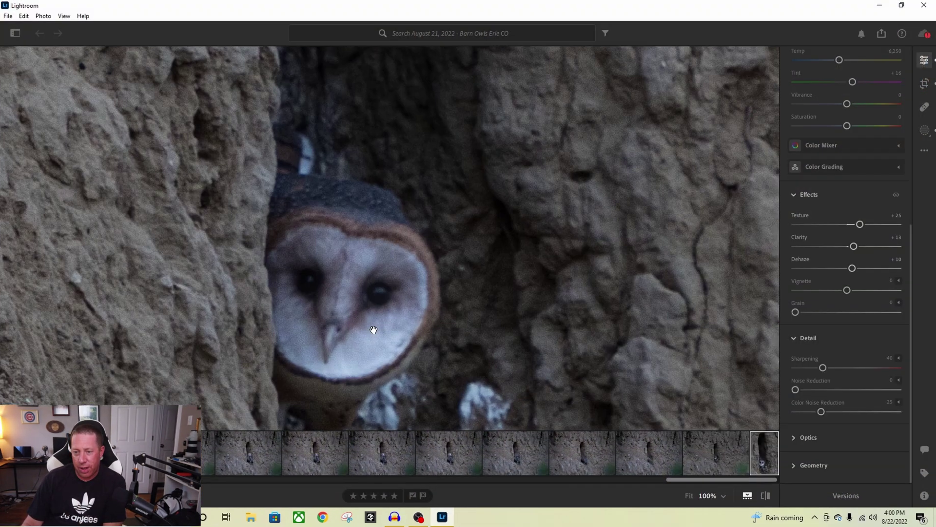
{"action": "left_click_drag", "start_coordinate": [795, 390], "coordinate": [824, 390]}
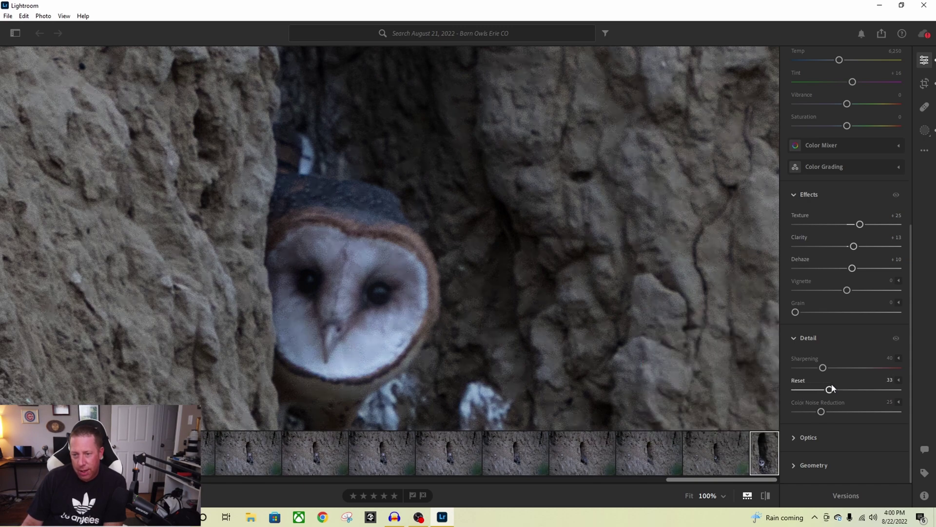
{"action": "left_click", "coordinate": [316, 315]}
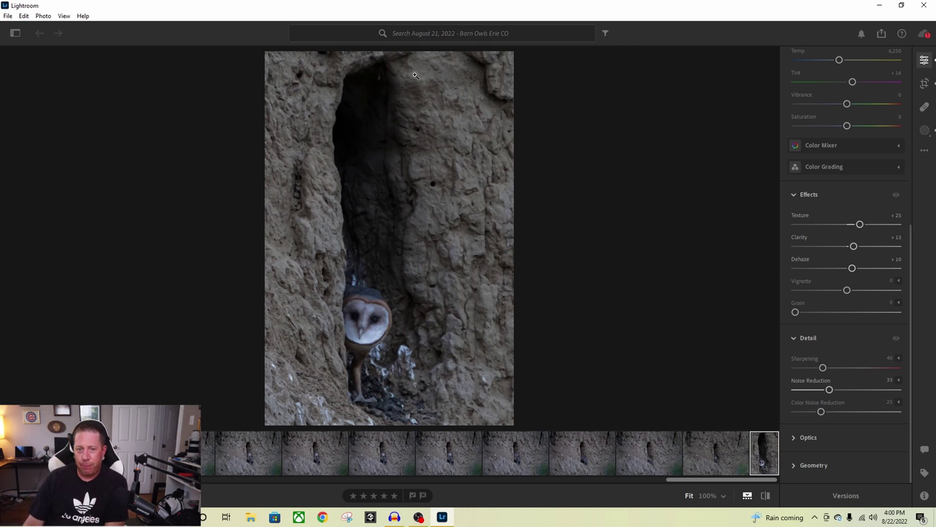
Step: Set up an export of the photo with Full Size dimensions and 100% quality
{"action": "left_click", "coordinate": [8, 16]}
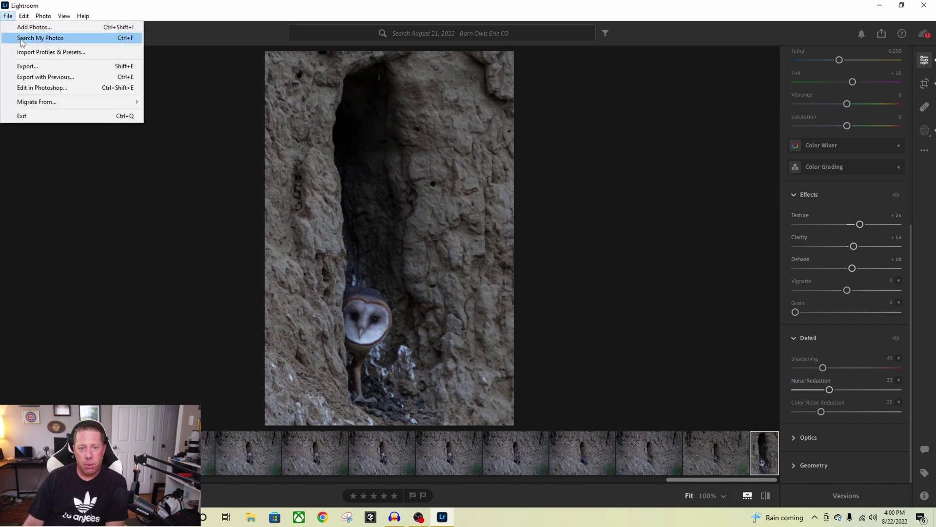
{"action": "left_click", "coordinate": [22, 67]}
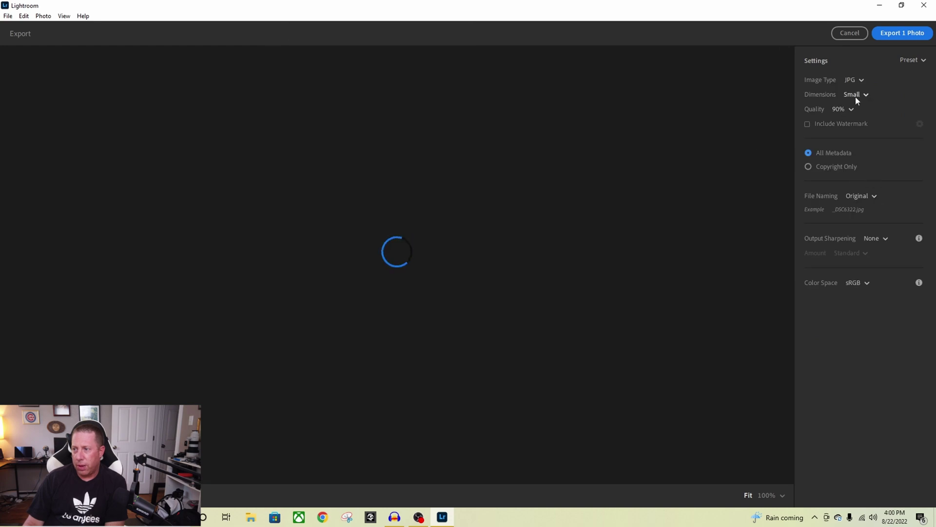
{"action": "left_click", "coordinate": [857, 97]}
{"action": "left_click", "coordinate": [858, 124]}
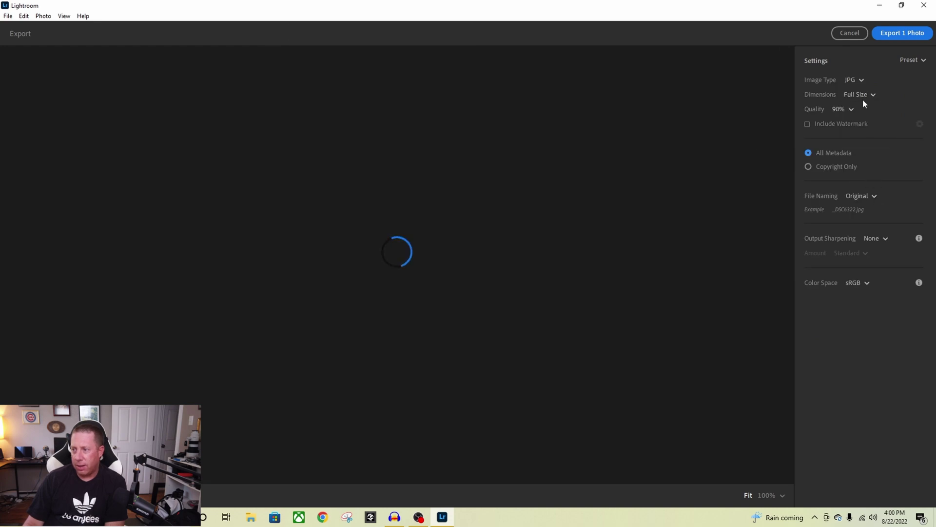
{"action": "left_click", "coordinate": [848, 109]}
{"action": "left_click", "coordinate": [851, 135]}
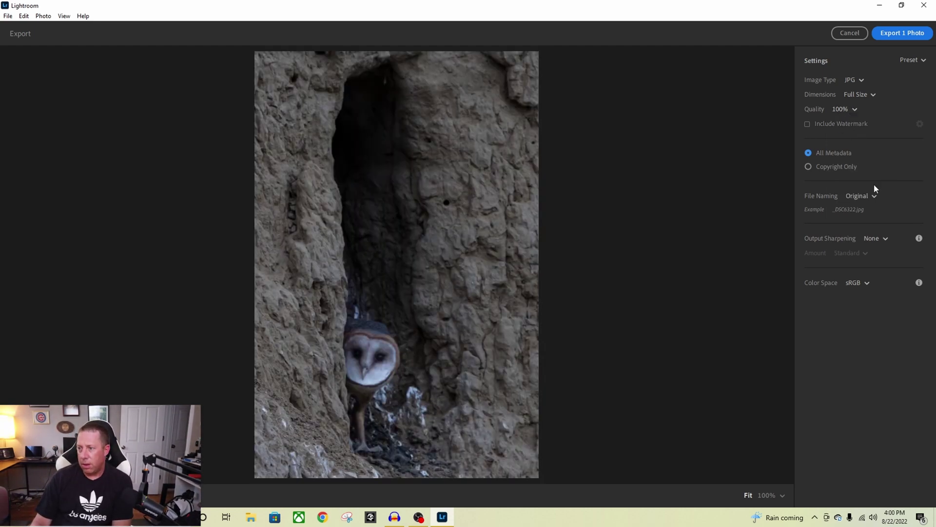
Step: Give the export the custom name owl1 and export the photo to the Desktop folder
{"action": "left_click", "coordinate": [861, 196]}
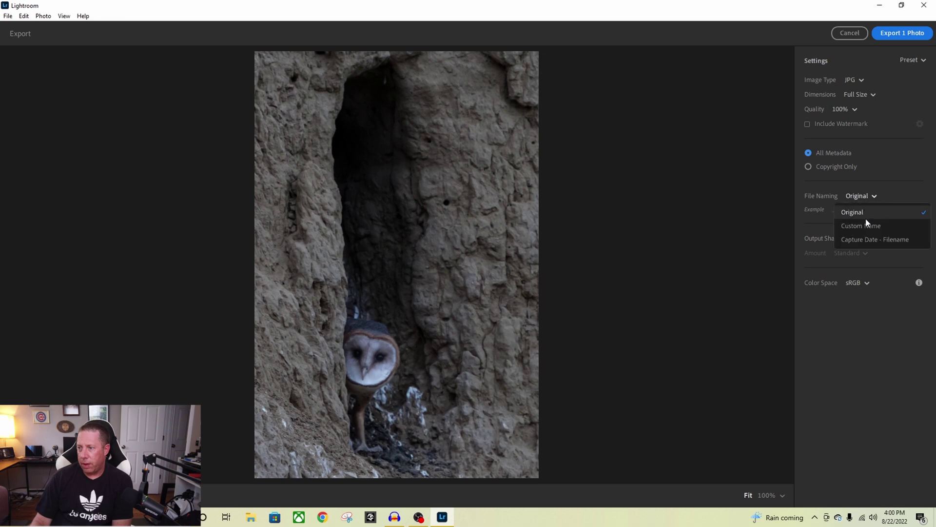
{"action": "left_click", "coordinate": [867, 220]}
{"action": "left_click", "coordinate": [889, 213]}
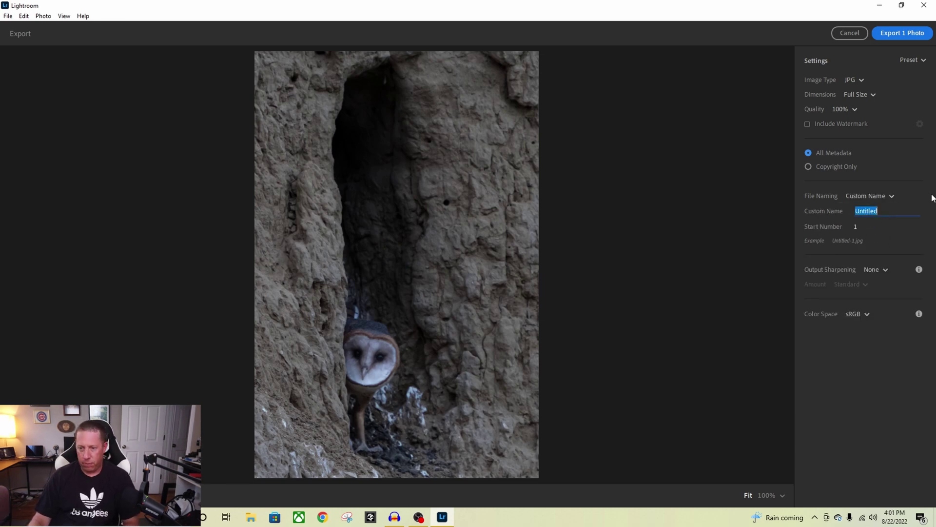
{"action": "type", "text": "owl1"}
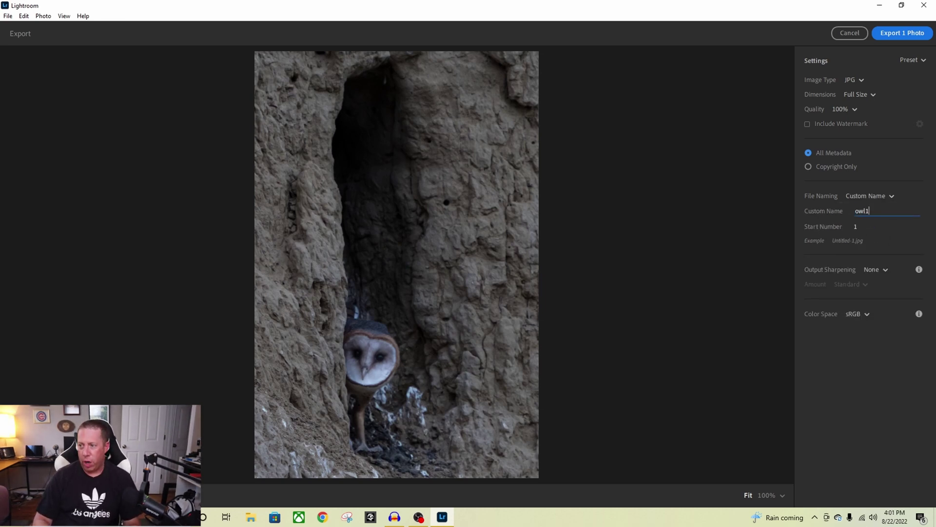
{"action": "left_click", "coordinate": [905, 32]}
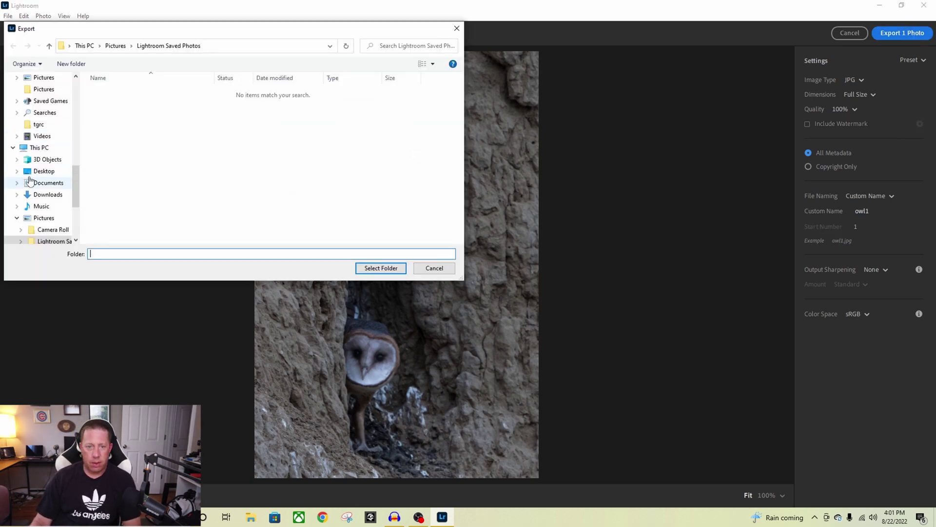
{"action": "left_click", "coordinate": [43, 171]}
{"action": "left_click", "coordinate": [381, 269]}
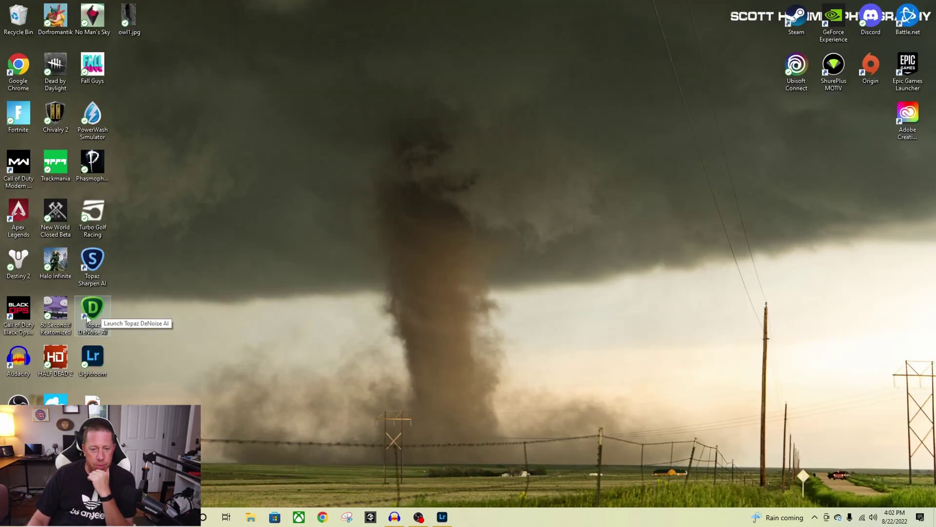
Step: Launch Topaz DeNoise AI and open owl1.jpg from the Desktop folder
{"action": "double_click", "coordinate": [102, 313]}
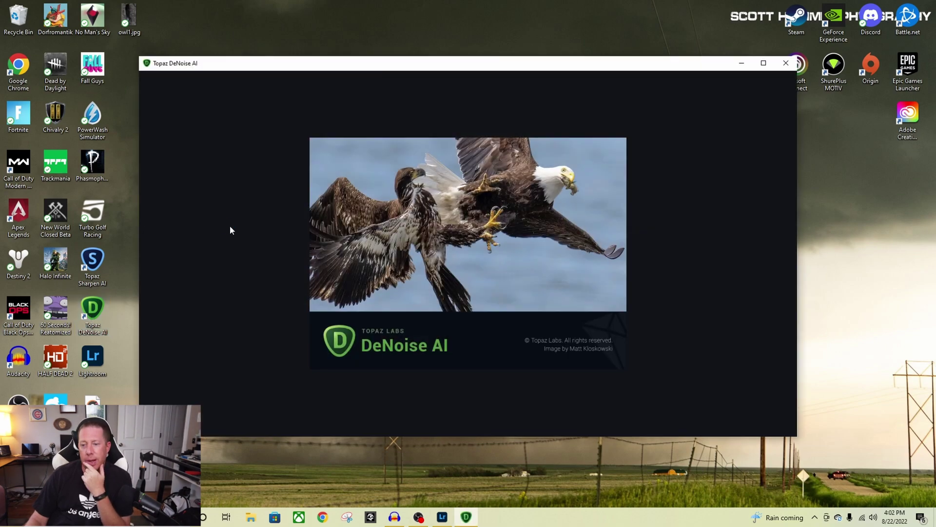
{"action": "left_click", "coordinate": [392, 233]}
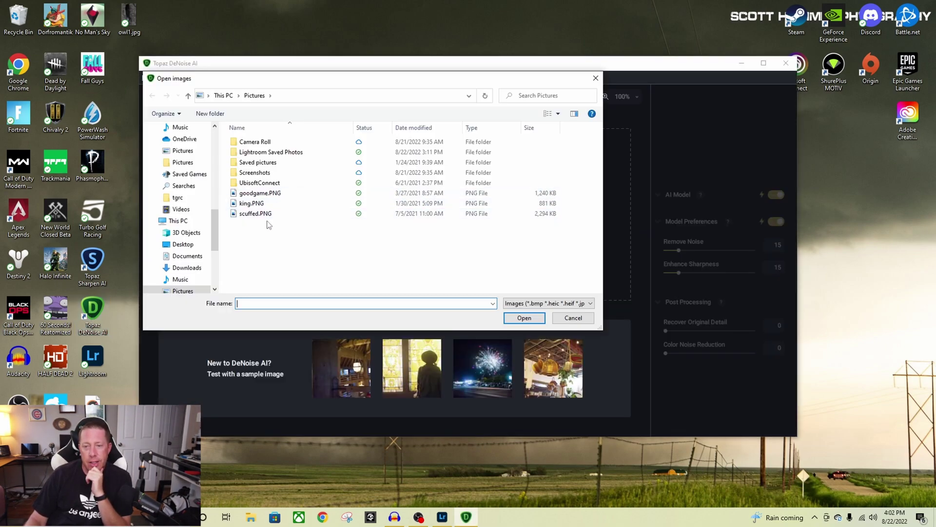
{"action": "left_click", "coordinate": [182, 244]}
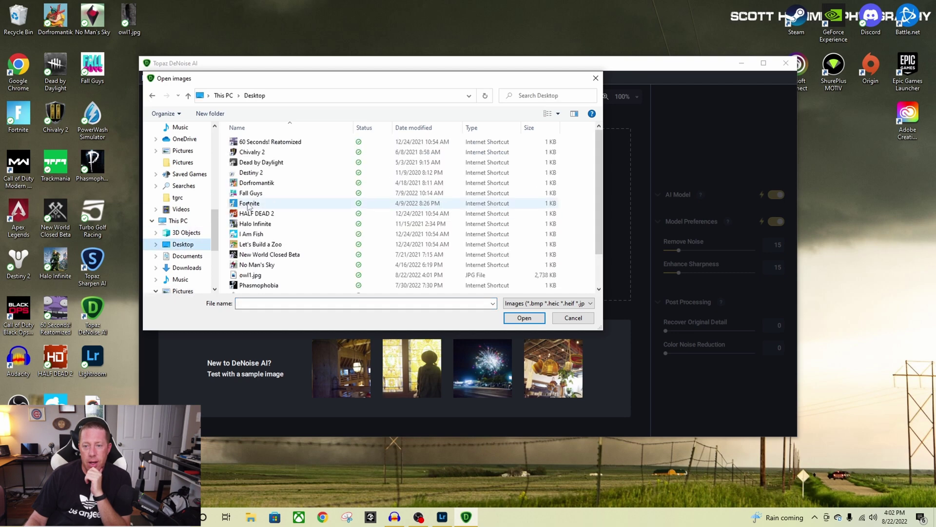
{"action": "left_click", "coordinate": [249, 275]}
{"action": "left_click", "coordinate": [524, 318]}
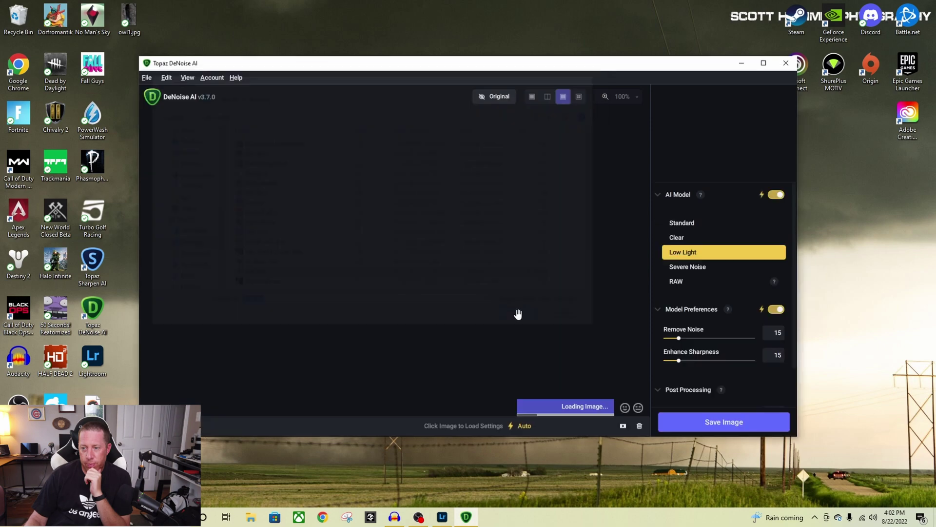
Step: Frame the owl's face in the side-by-side preview and switch the AI model to Low Light
{"action": "left_click_drag", "start_coordinate": [553, 330], "coordinate": [533, 152]}
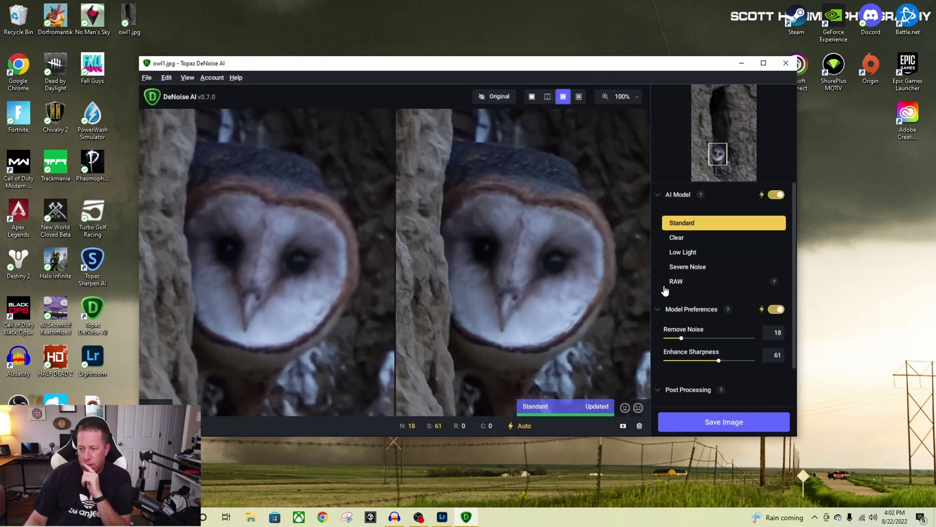
{"action": "mouse_move", "coordinate": [546, 291]}
{"action": "left_mouse_down"}
{"action": "mouse_move", "coordinate": [565, 299]}
{"action": "mouse_move", "coordinate": [558, 299]}
{"action": "left_mouse_up"}
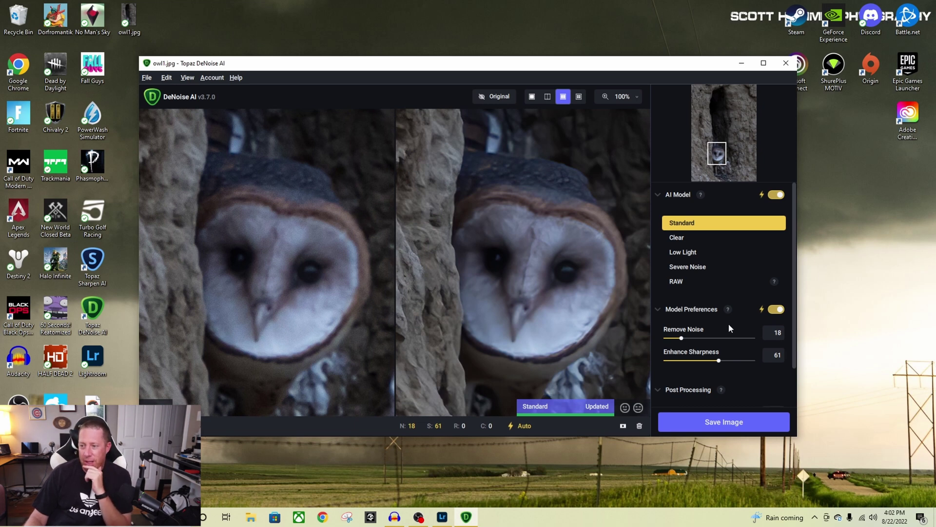
{"action": "left_click", "coordinate": [685, 253]}
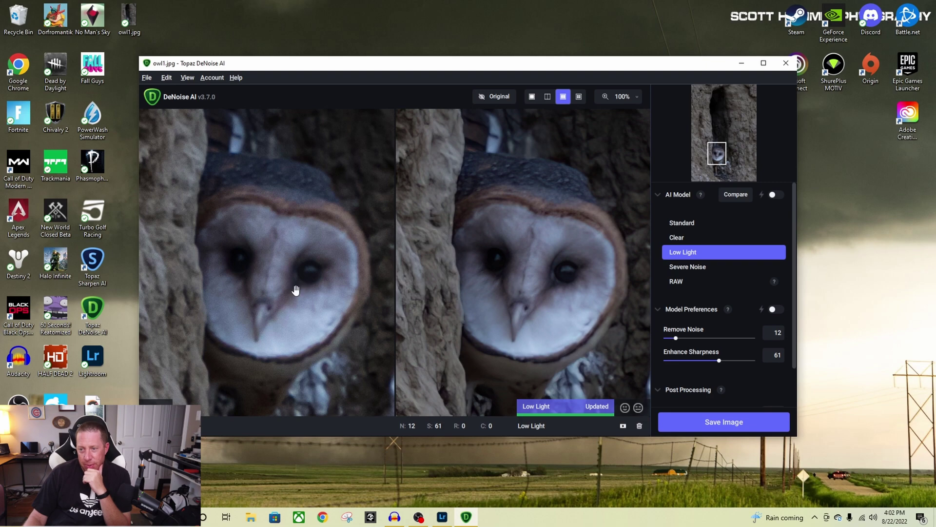
Step: Examine the Low Light result against the original on the rock walls, the cavity and the owl's face
{"action": "left_click_drag", "start_coordinate": [487, 284], "coordinate": [535, 354]}
{"action": "left_click_drag", "start_coordinate": [520, 247], "coordinate": [519, 368]}
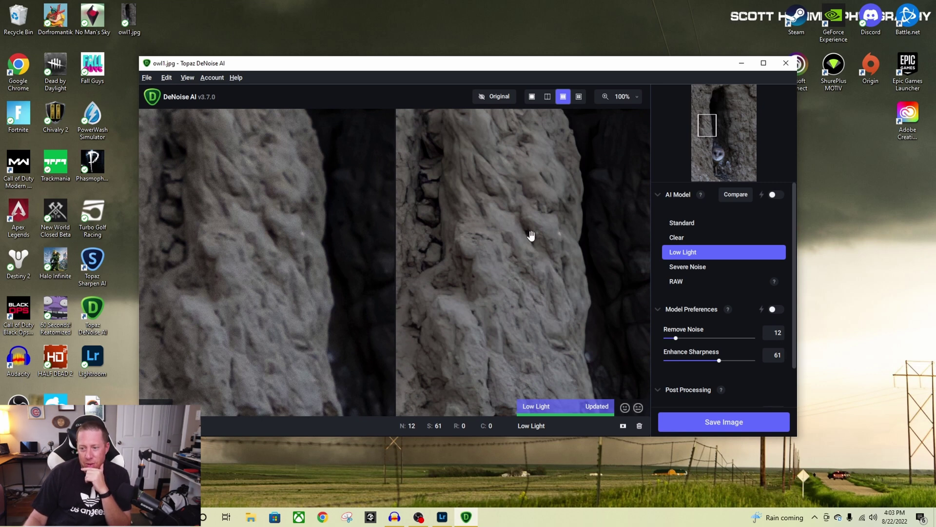
{"action": "left_click_drag", "start_coordinate": [551, 256], "coordinate": [577, 232]}
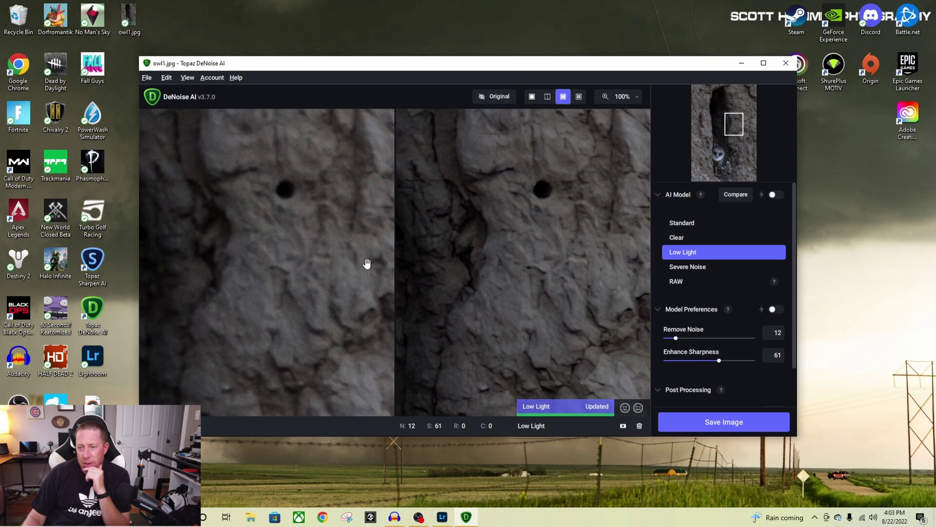
{"action": "left_click_drag", "start_coordinate": [539, 299], "coordinate": [534, 168]}
{"action": "left_click_drag", "start_coordinate": [599, 306], "coordinate": [620, 219]}
{"action": "left_click_drag", "start_coordinate": [541, 311], "coordinate": [661, 331]}
{"action": "left_click_drag", "start_coordinate": [495, 262], "coordinate": [614, 381]}
{"action": "left_click_drag", "start_coordinate": [533, 284], "coordinate": [550, 320]}
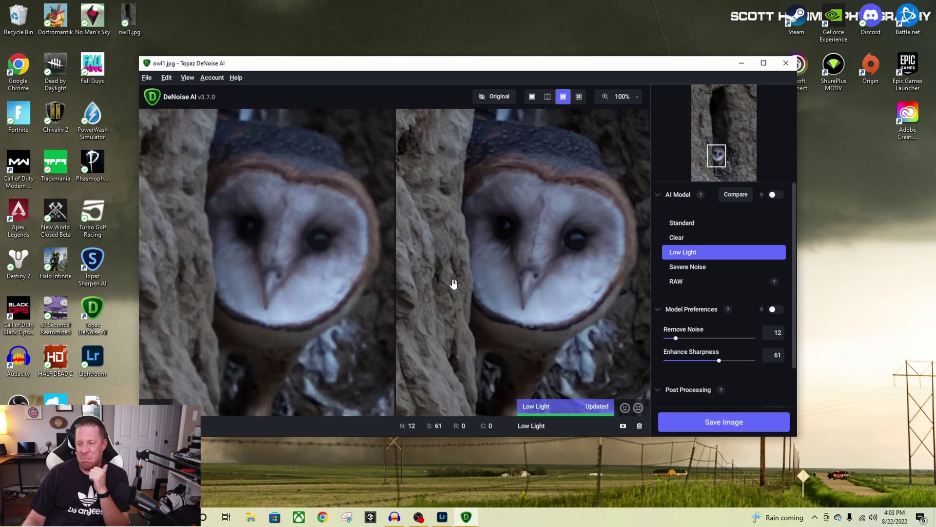
Step: Save the denoised photo as owl1-finaledit in the source directory and close Topaz DeNoise AI
{"action": "left_click", "coordinate": [725, 428]}
{"action": "left_click", "coordinate": [475, 240]}
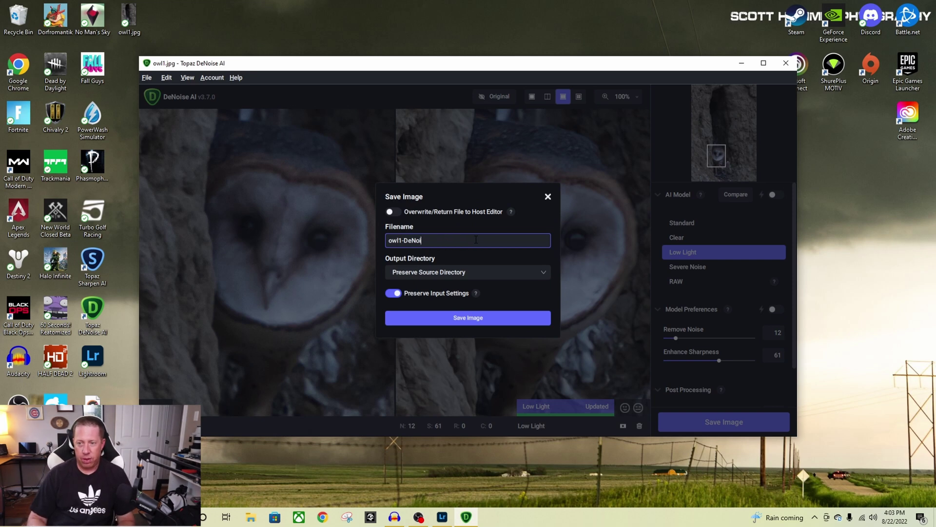
{"action": "type", "text": "finaledit"}
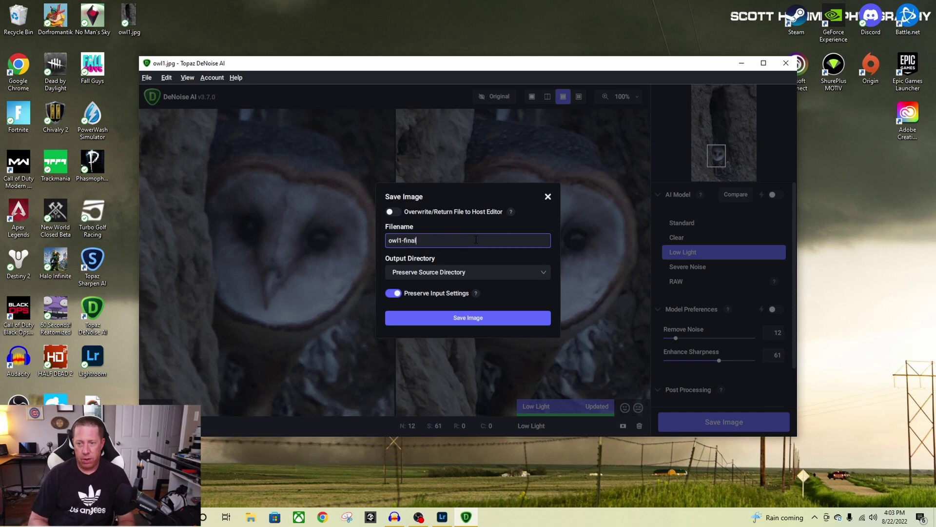
{"action": "left_click", "coordinate": [486, 321]}
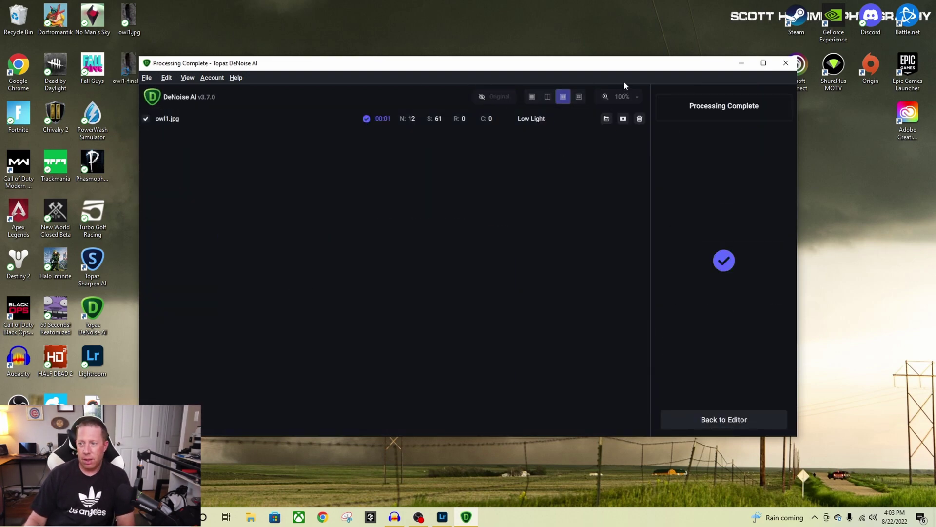
{"action": "left_click", "coordinate": [639, 118]}
{"action": "left_click", "coordinate": [786, 63]}
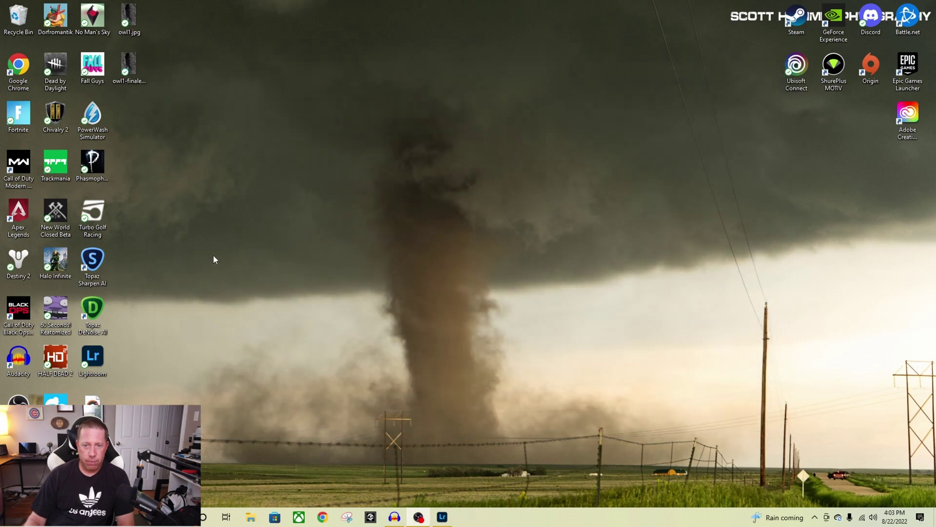
Step: Open the owl1-finaledit image from the desktop in Photos and inspect the owl up close and in full view
{"action": "double_click", "coordinate": [130, 65]}
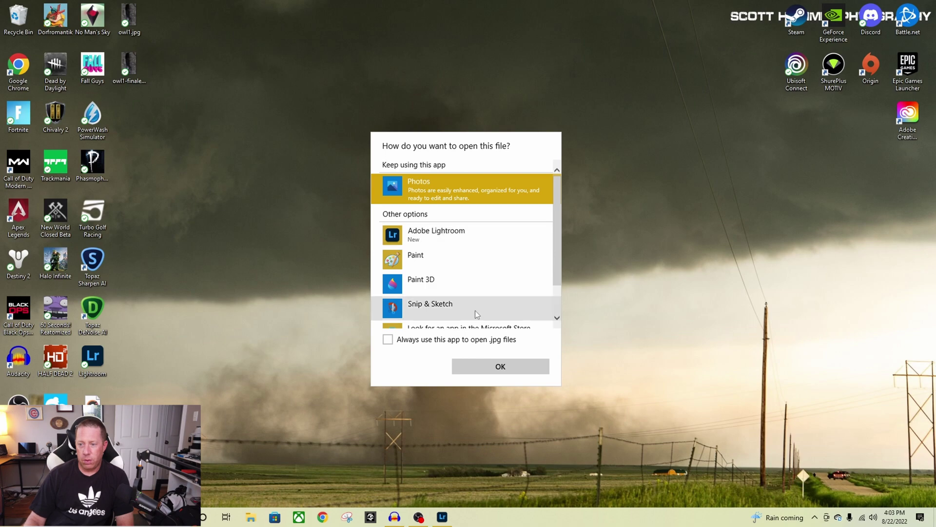
{"action": "left_click", "coordinate": [490, 366]}
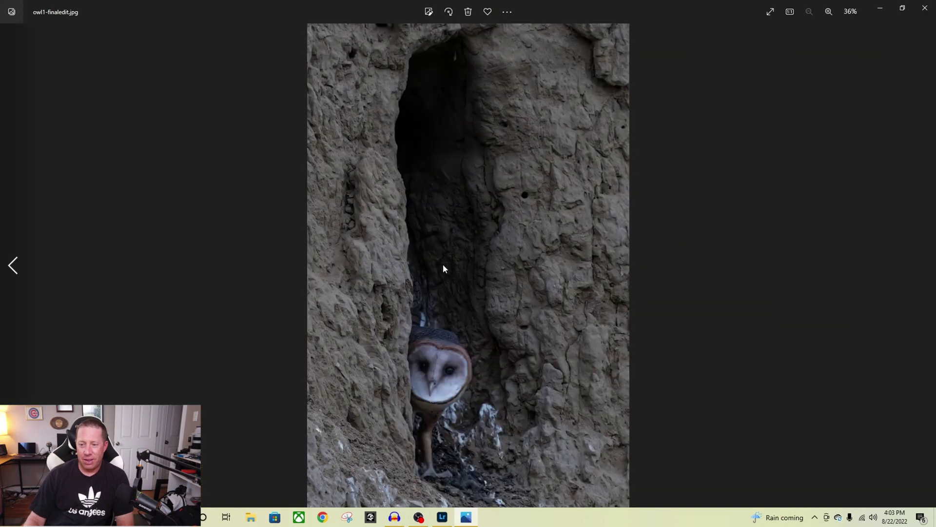
{"action": "scroll", "coordinate": [485, 321], "scroll_direction": "up", "scroll_amount": 5}
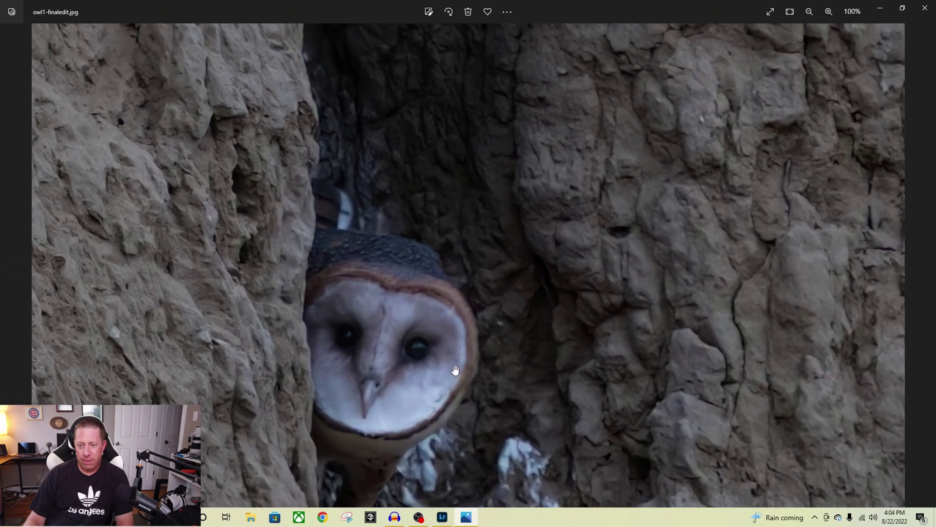
{"action": "scroll", "coordinate": [455, 367], "scroll_direction": "down", "scroll_amount": 5}
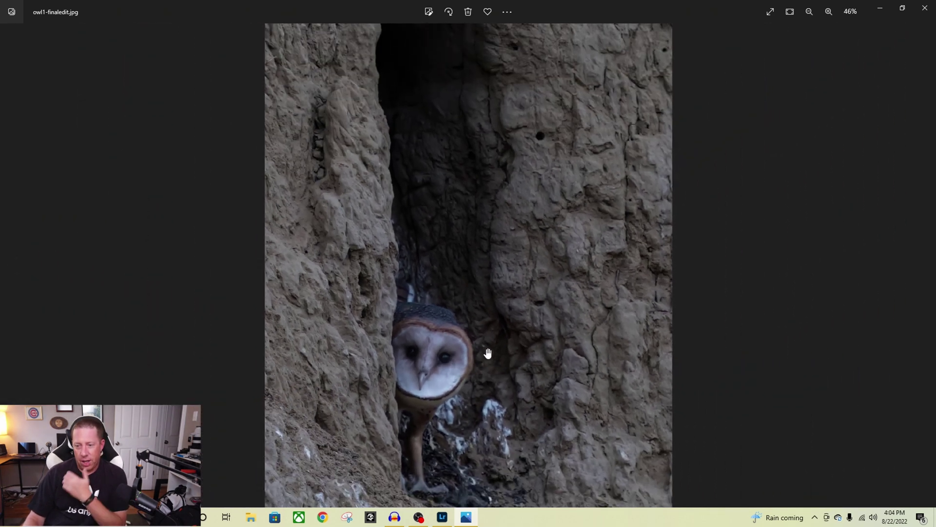
{"action": "scroll", "coordinate": [485, 377], "scroll_direction": "down", "scroll_amount": 2}
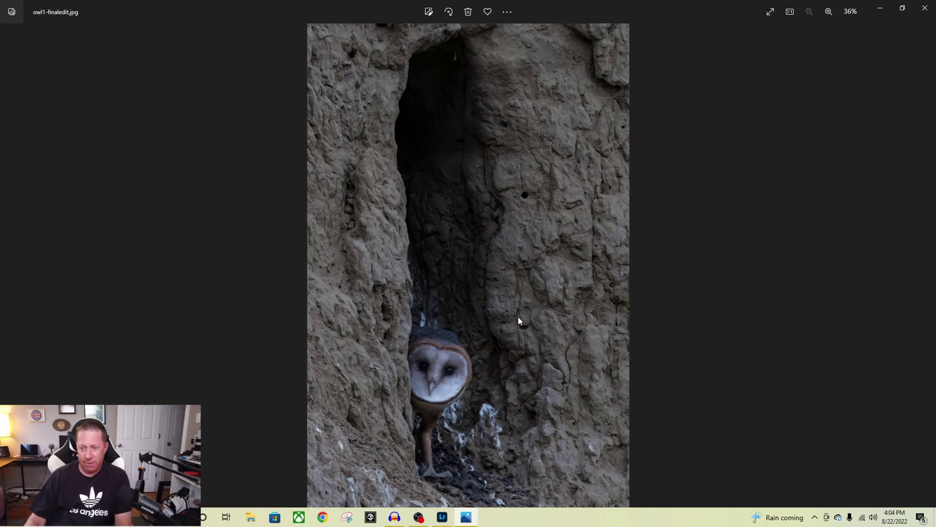
{"action": "scroll", "coordinate": [428, 381], "scroll_direction": "up", "scroll_amount": 3}
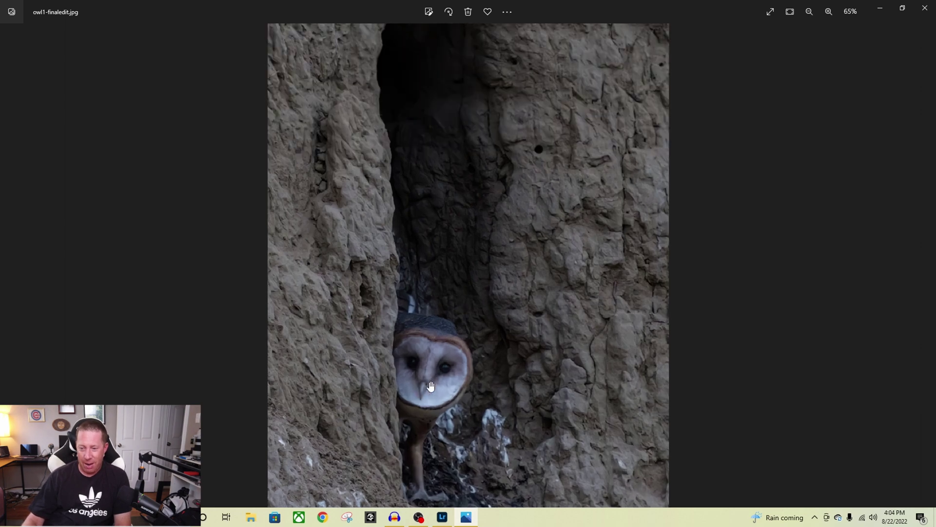
{"action": "left_click_drag", "start_coordinate": [522, 408], "coordinate": [546, 321]}
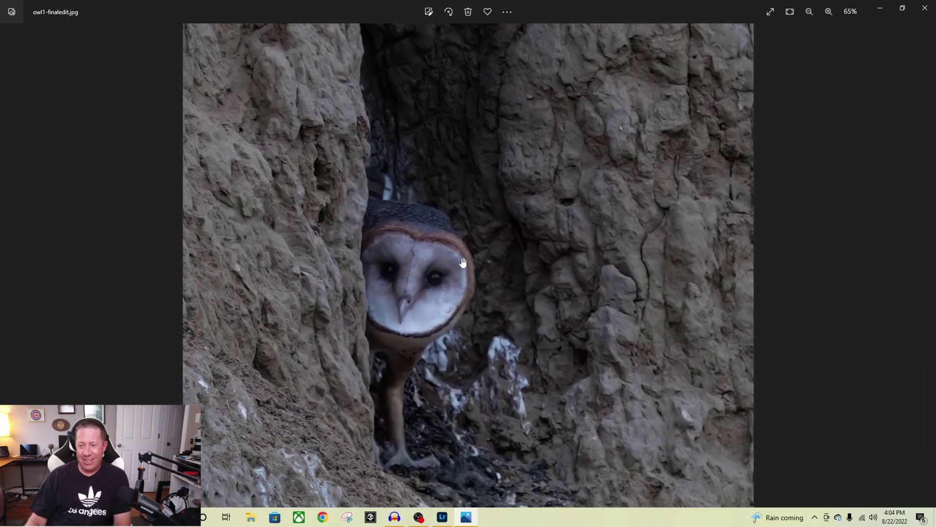
{"action": "scroll", "coordinate": [433, 278], "scroll_direction": "down", "scroll_amount": 3}
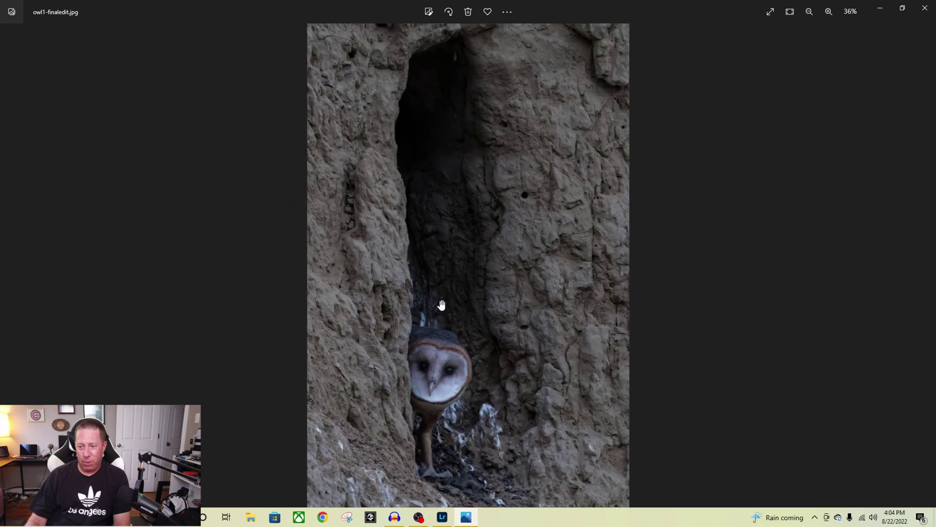